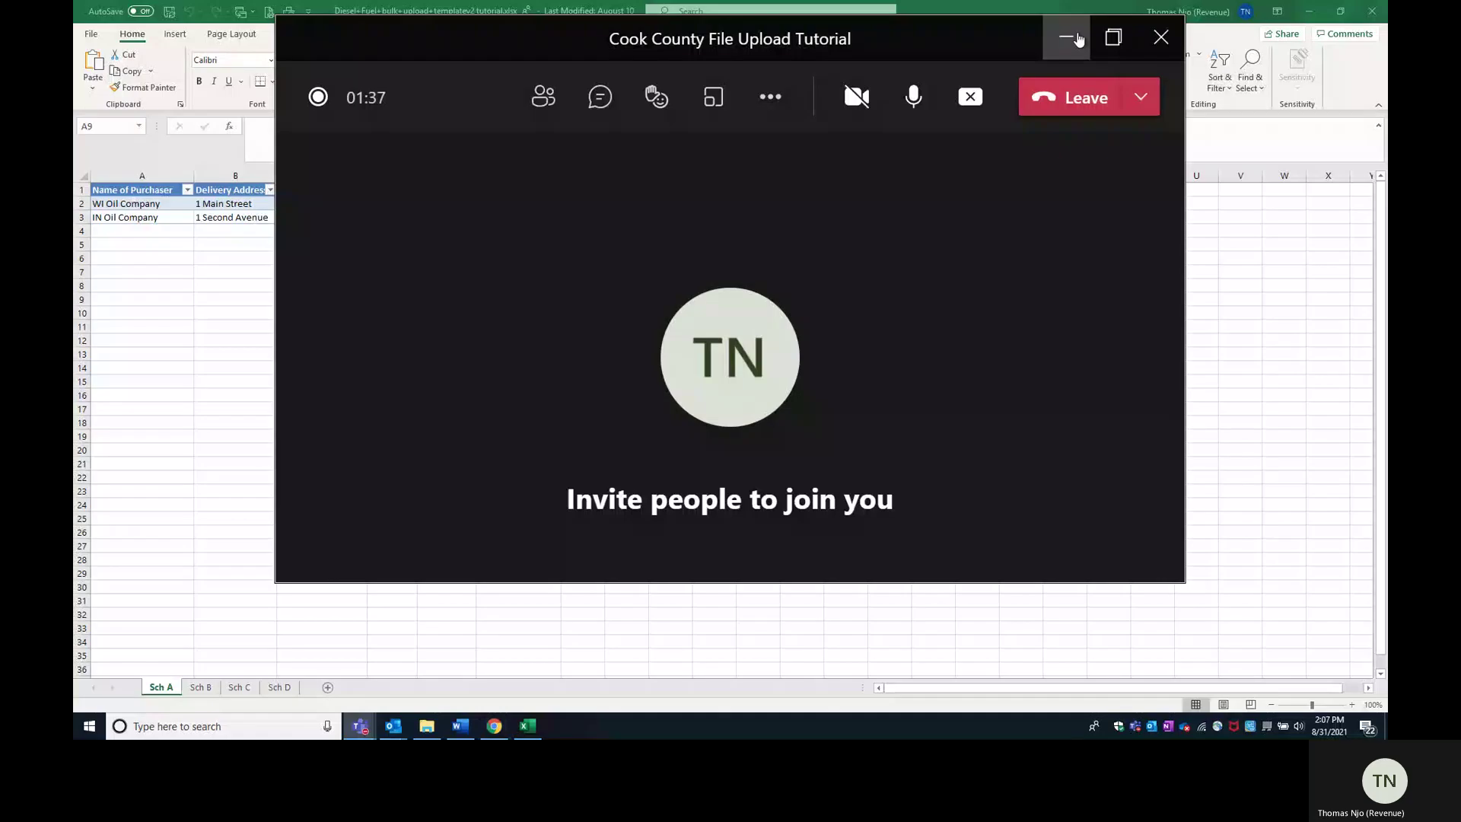
Reveal the Excel diesel template and view Sch B, listing purchasers with 28500.00 and 42500.00 gallons
click(1060, 36)
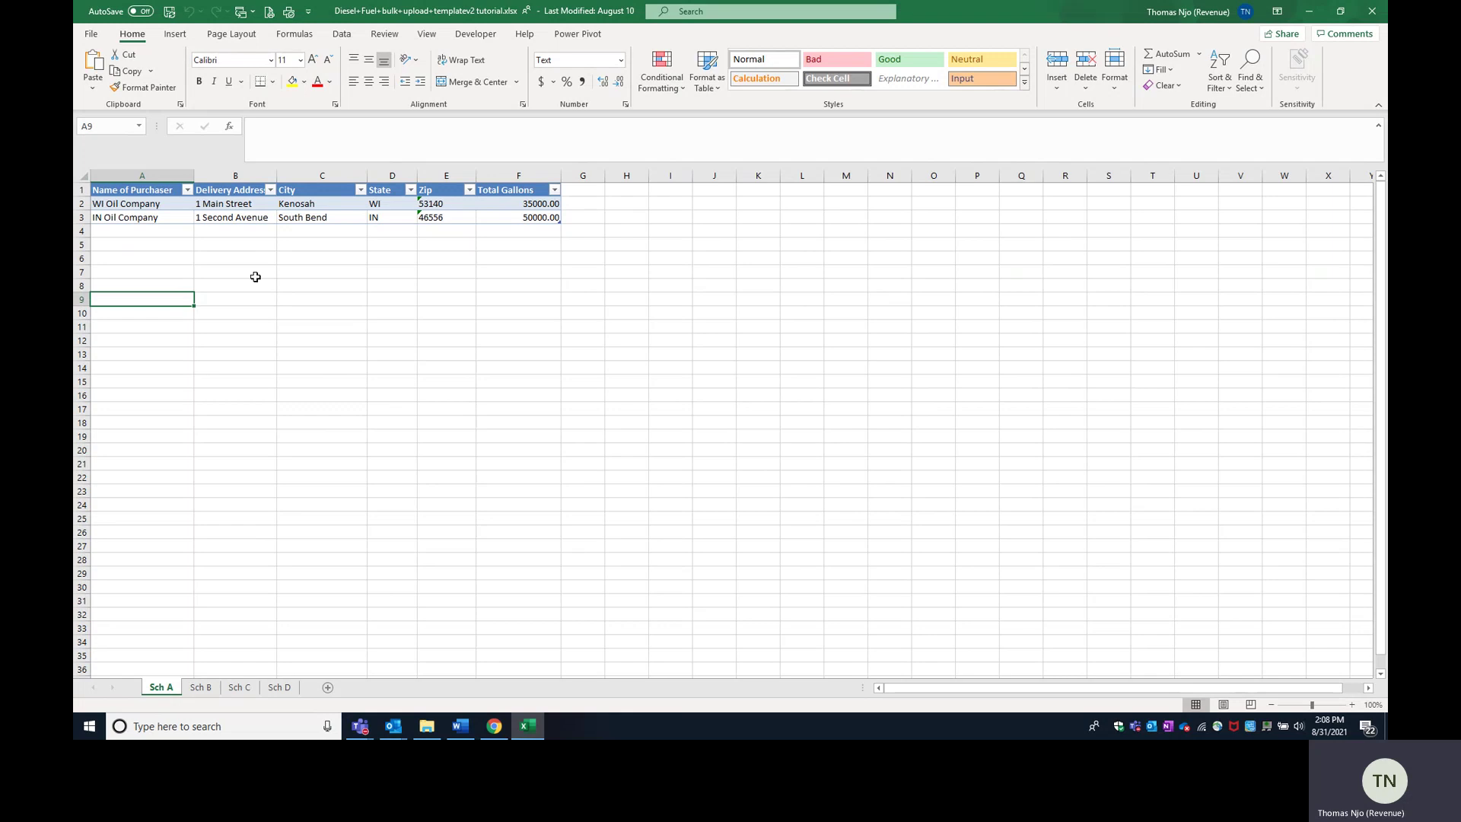
click(203, 689)
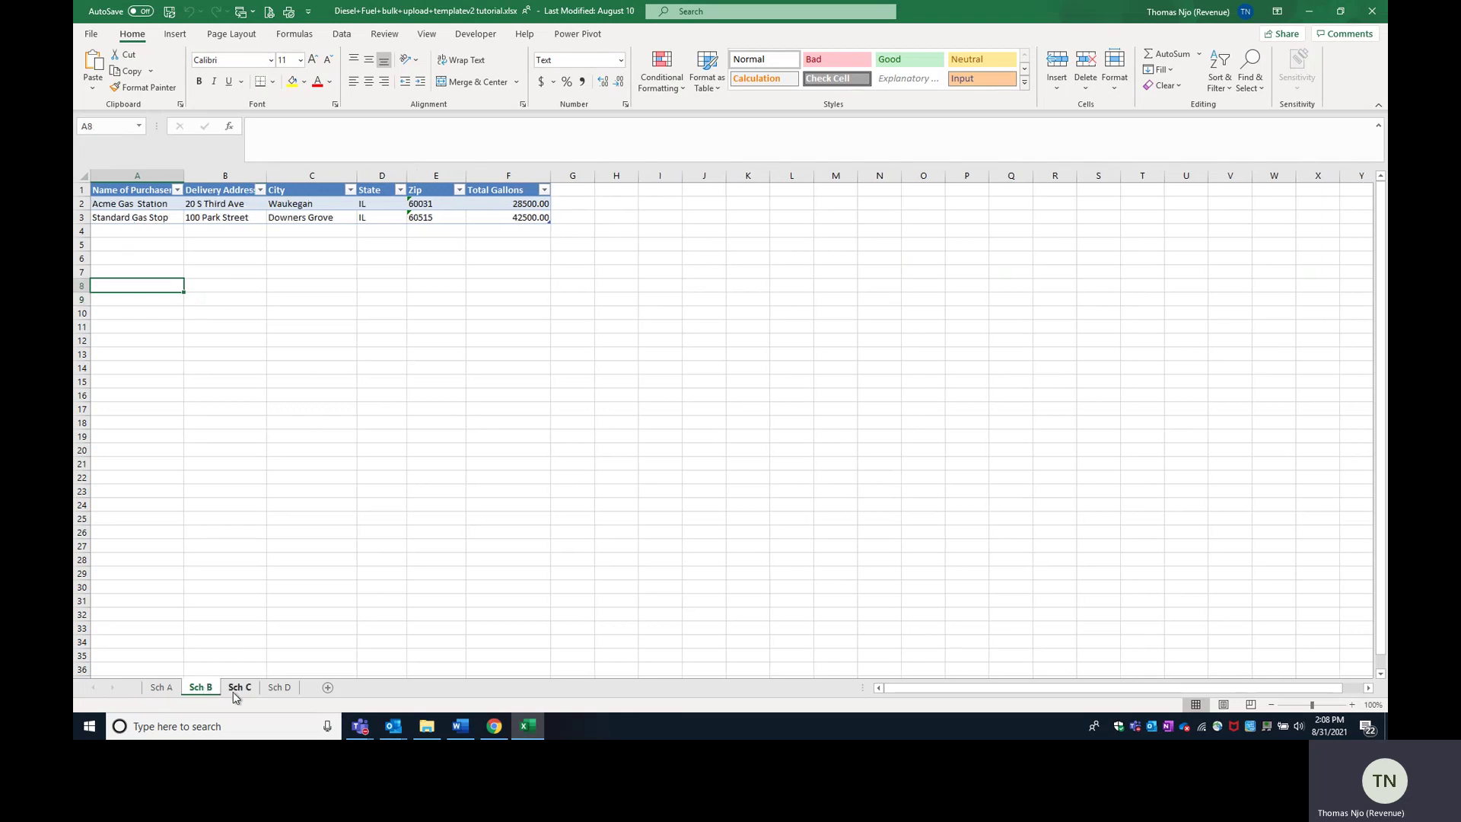
Review the Sch C and Sch D sheets, then close the workbook and quit Excel
click(238, 688)
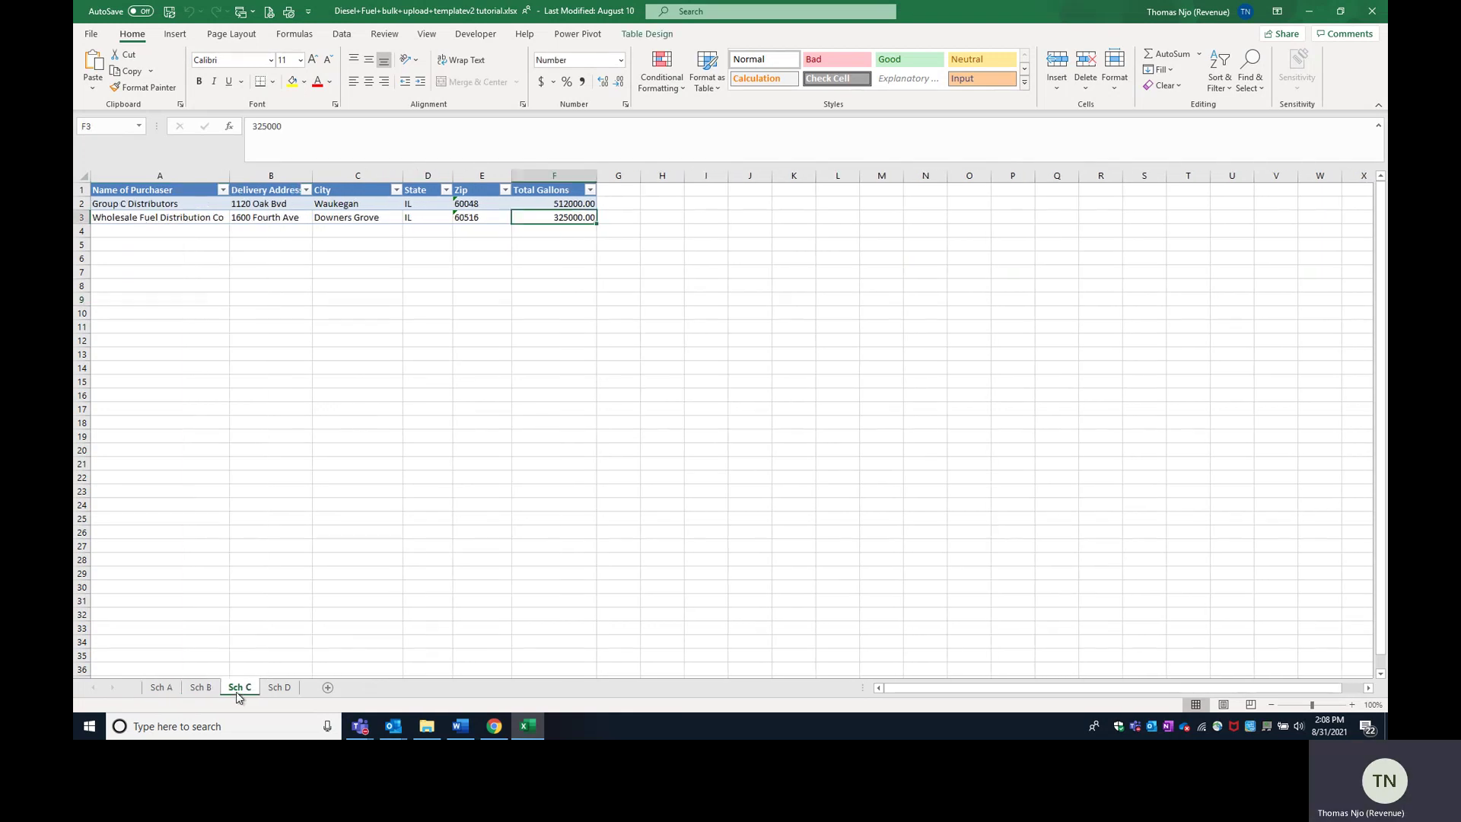
click(279, 688)
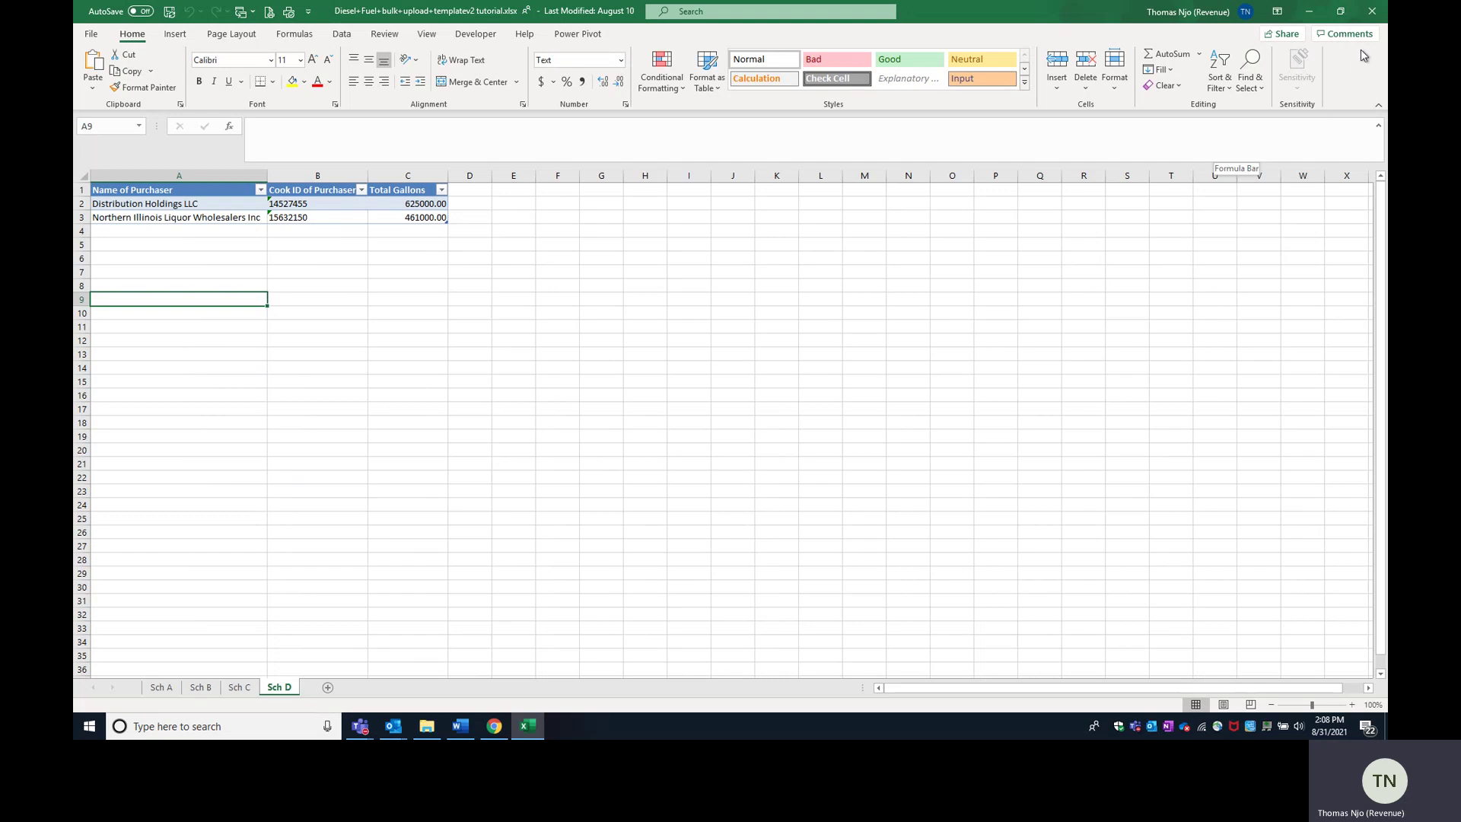
click(1370, 11)
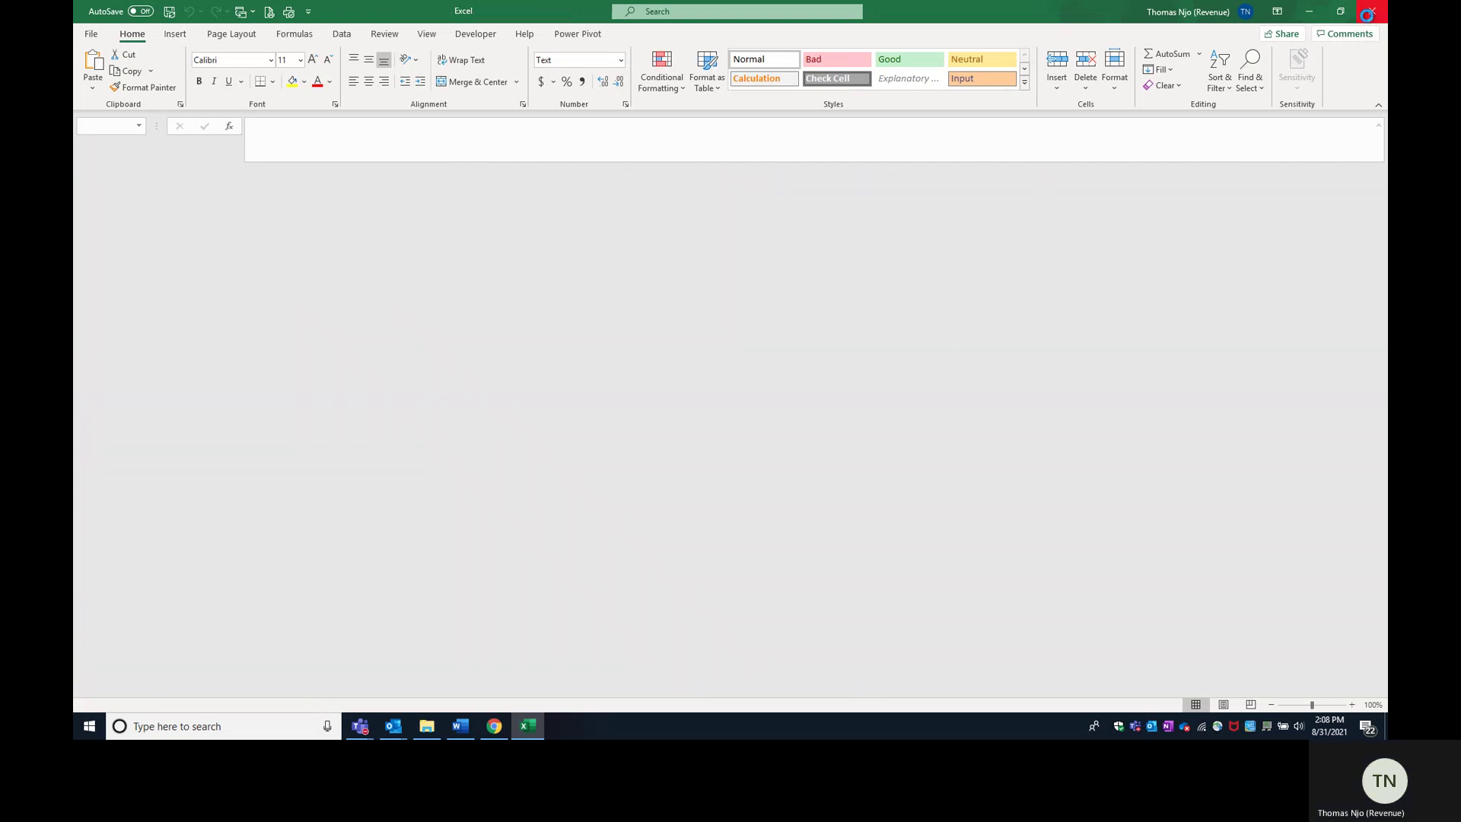
click(1369, 12)
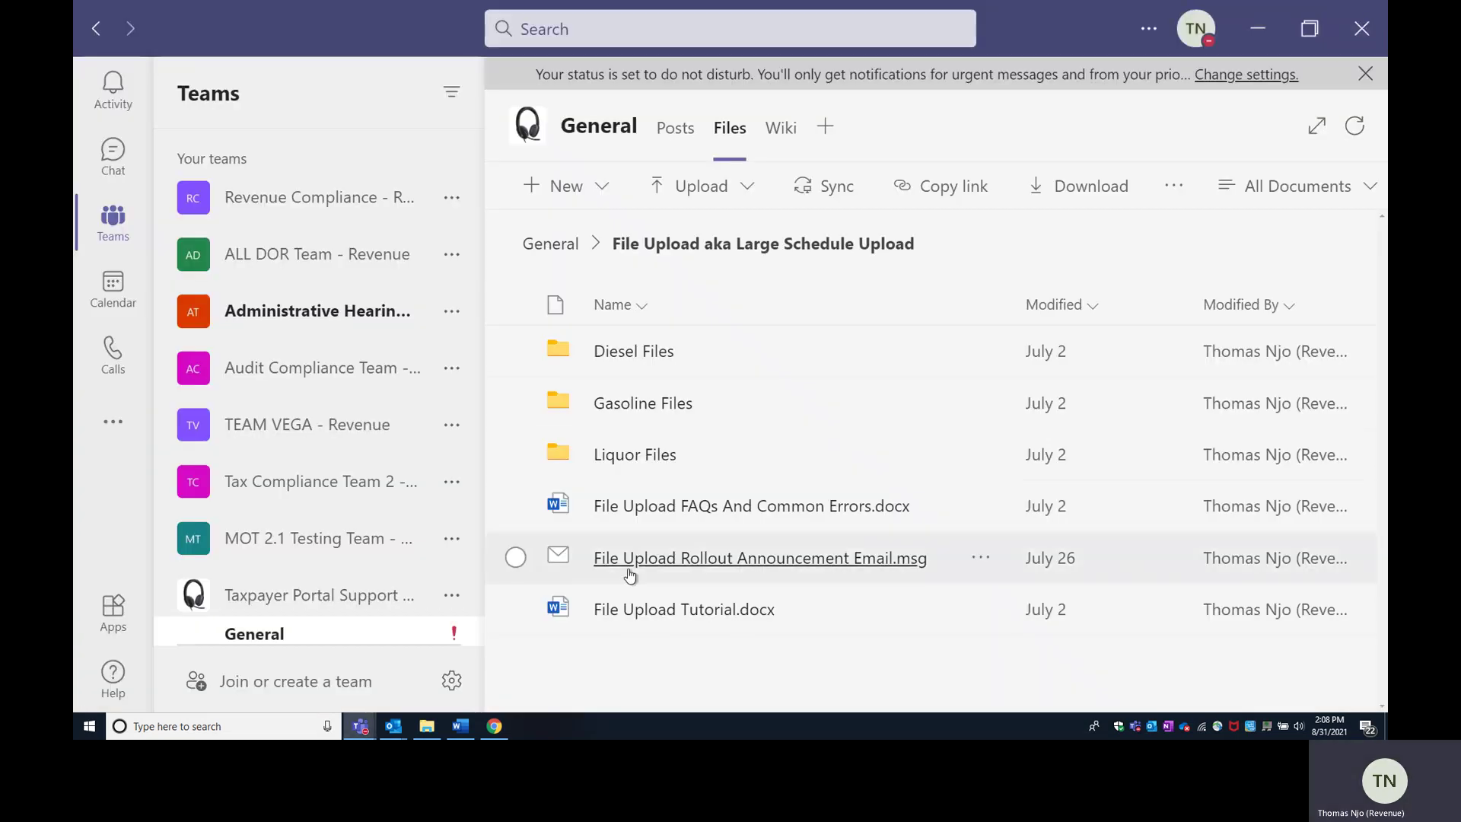
Return to the diesel return in Chrome, check the extra schedule sections, and show File Upload
click(495, 726)
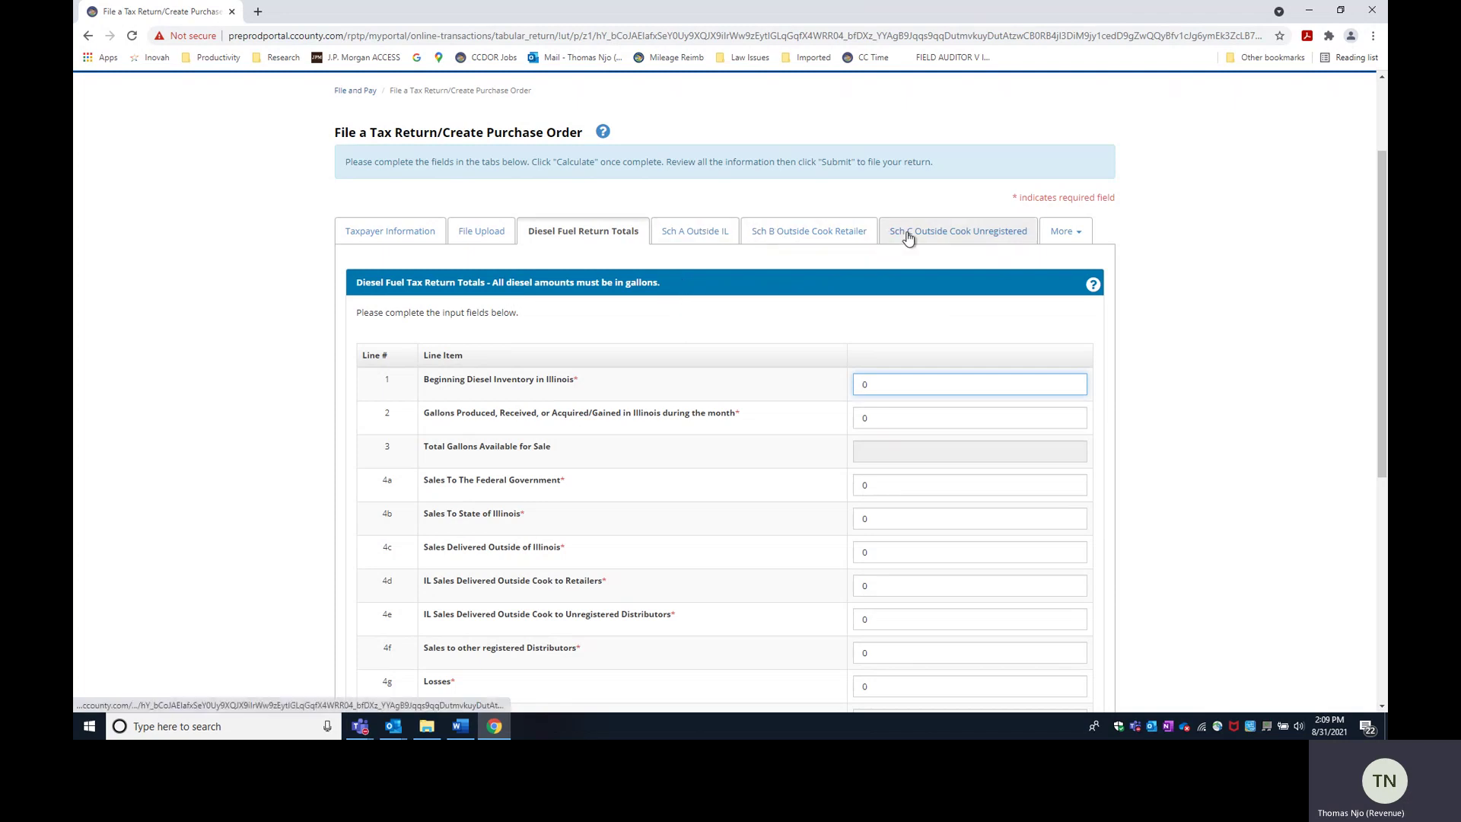
click(1068, 233)
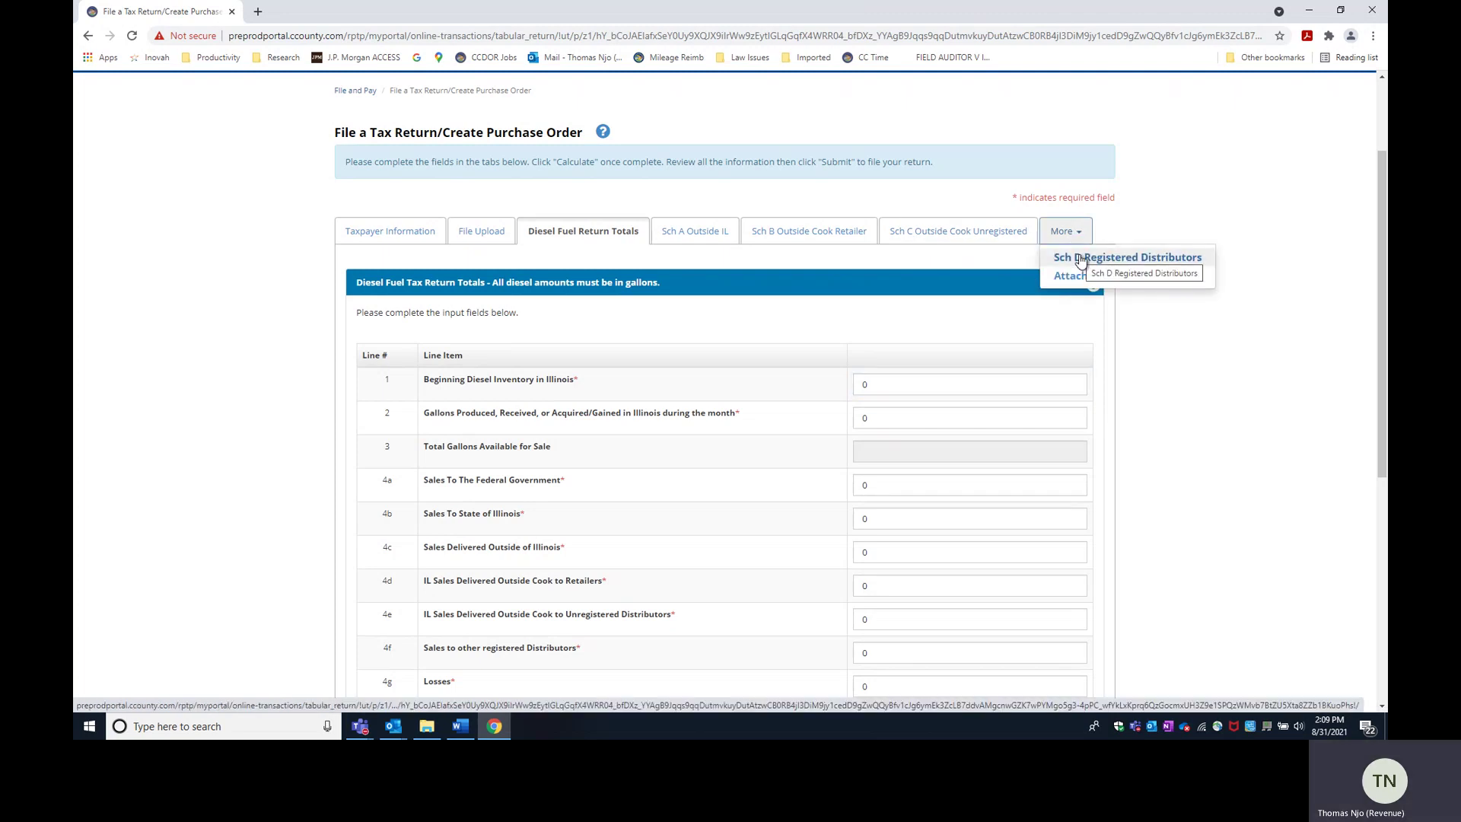
click(1211, 340)
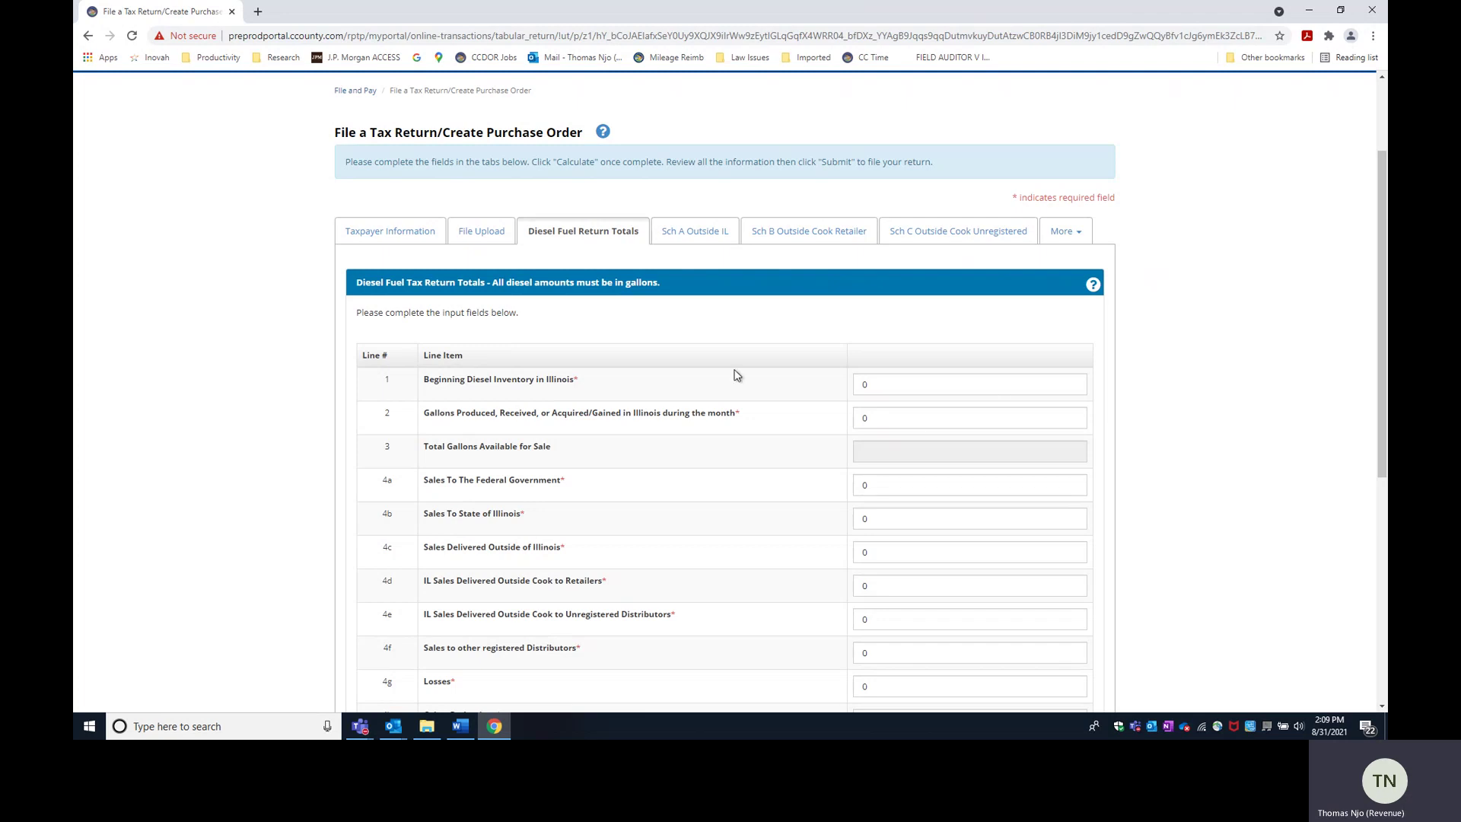
click(482, 237)
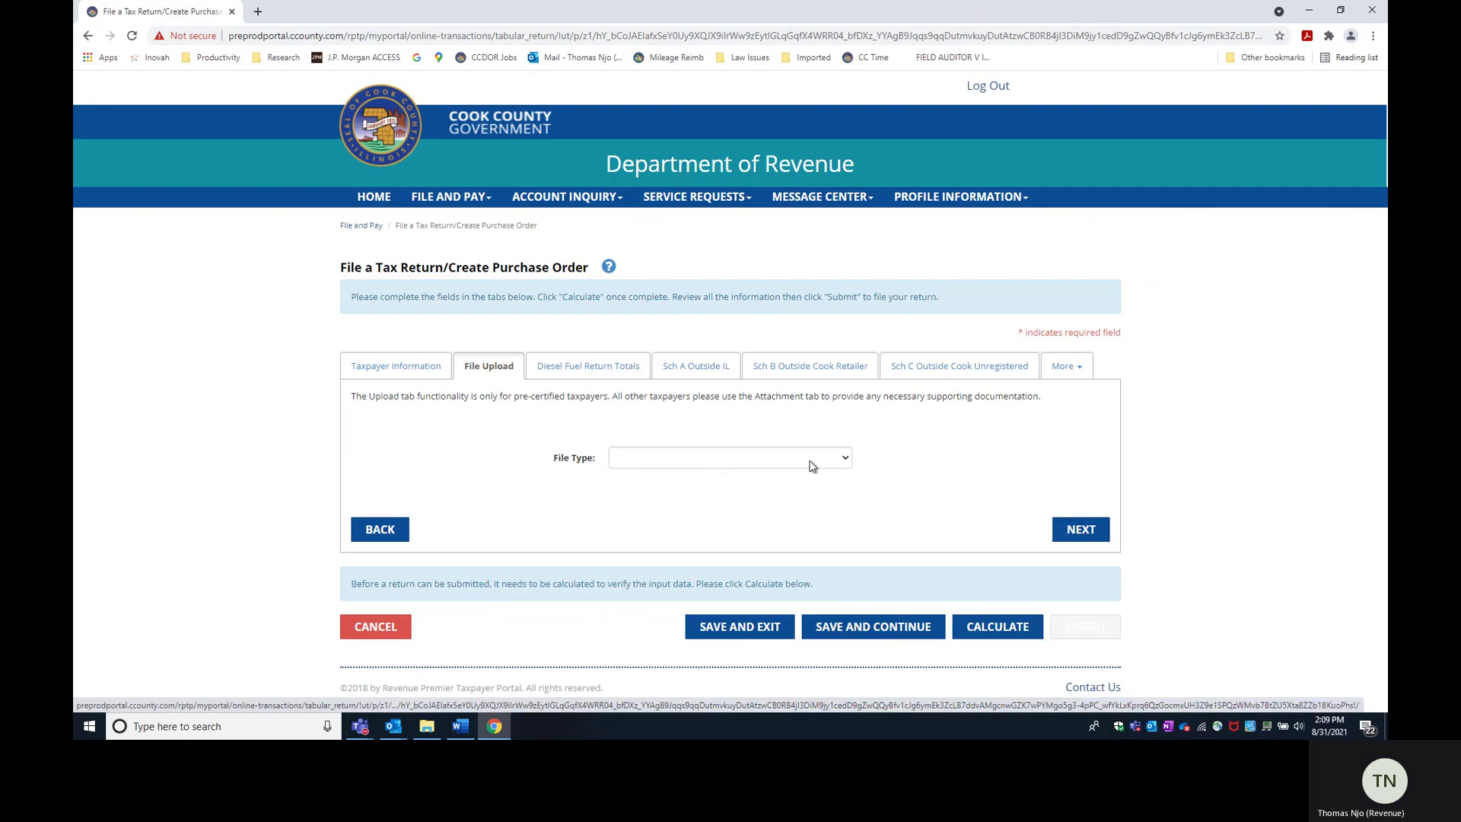
Upload the tutorial diesel template .xlsx with File Type set to MS Excel
click(842, 460)
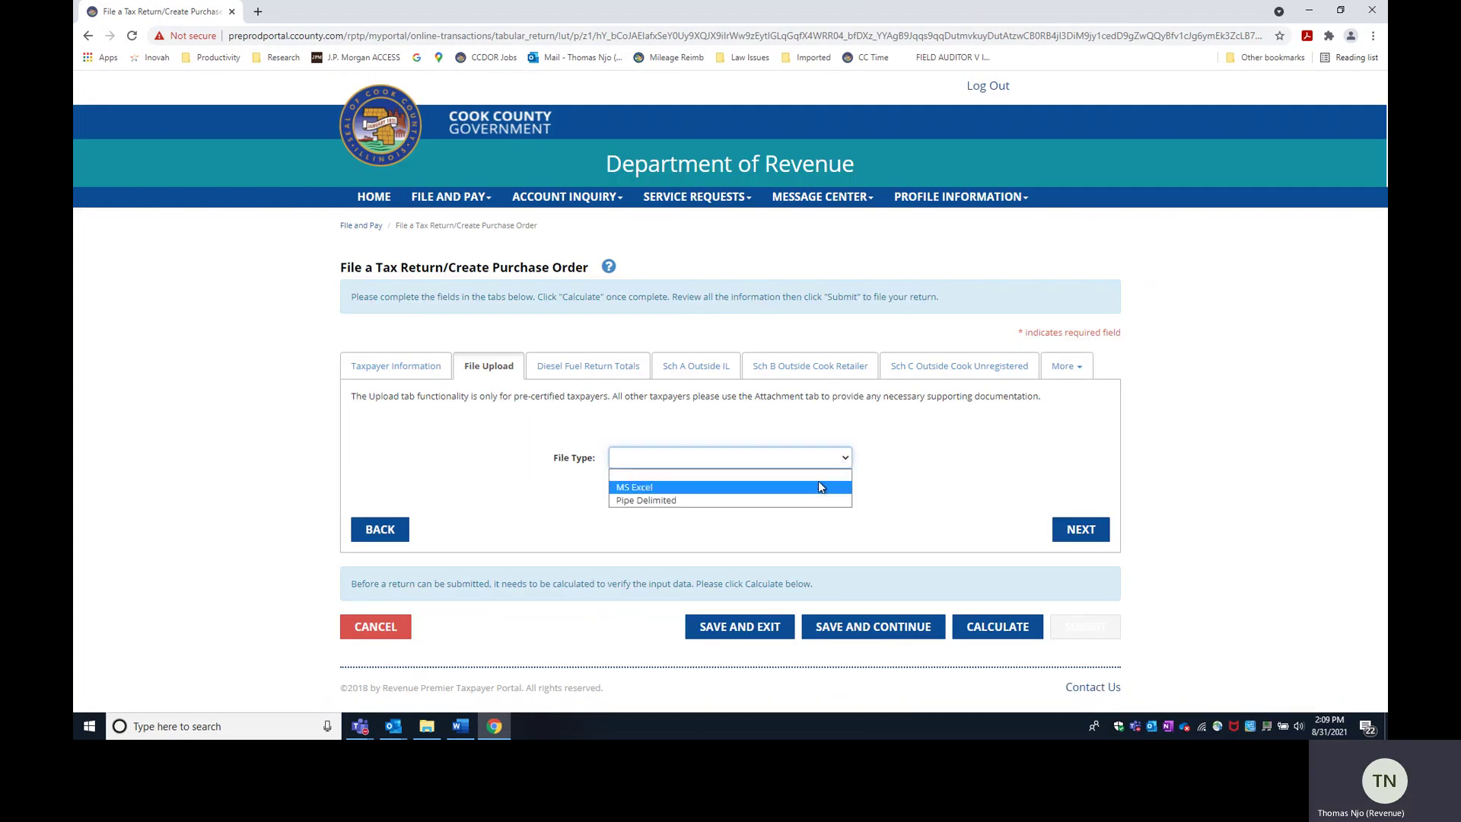
click(819, 487)
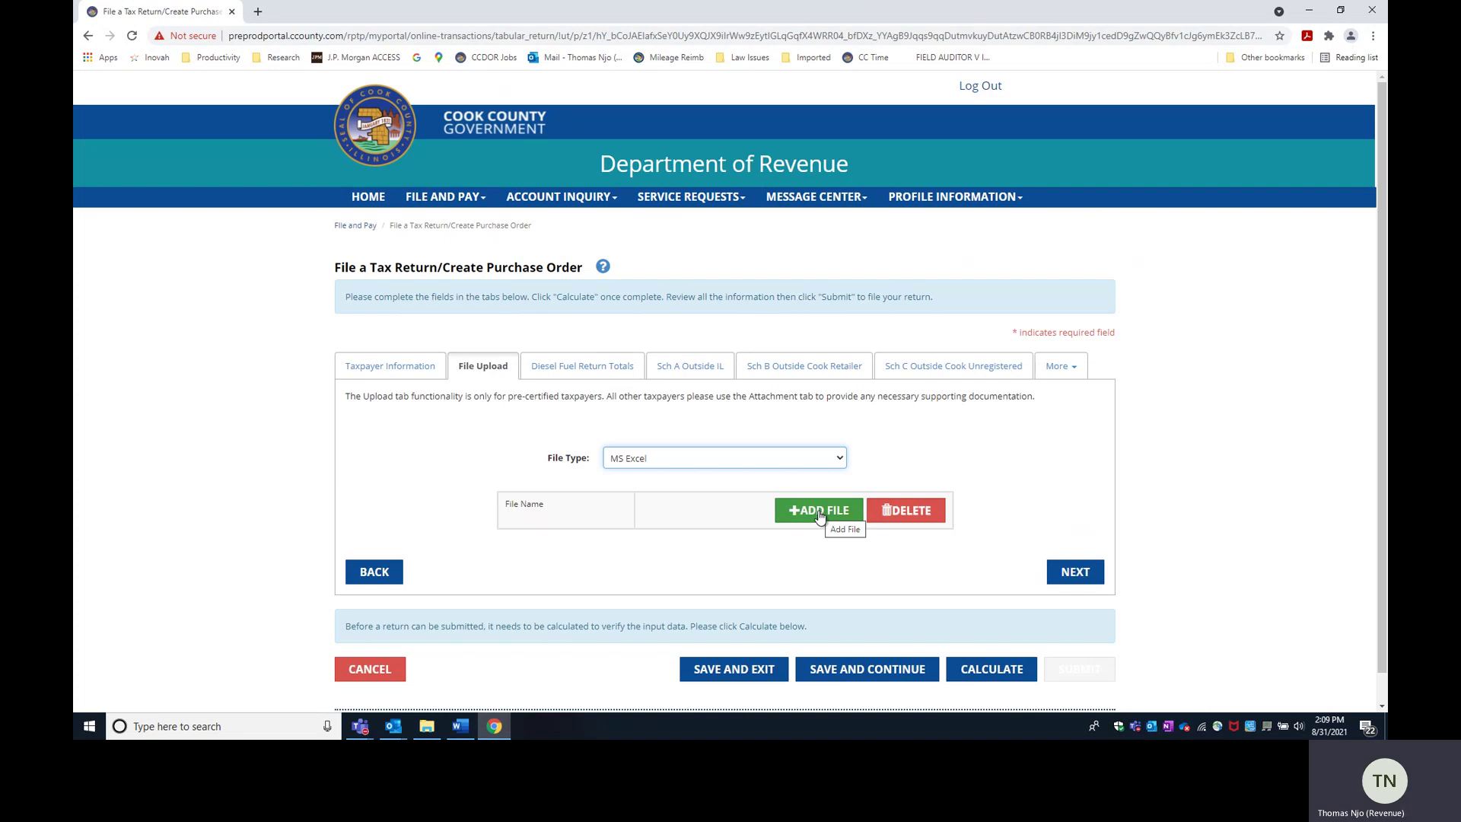
click(819, 511)
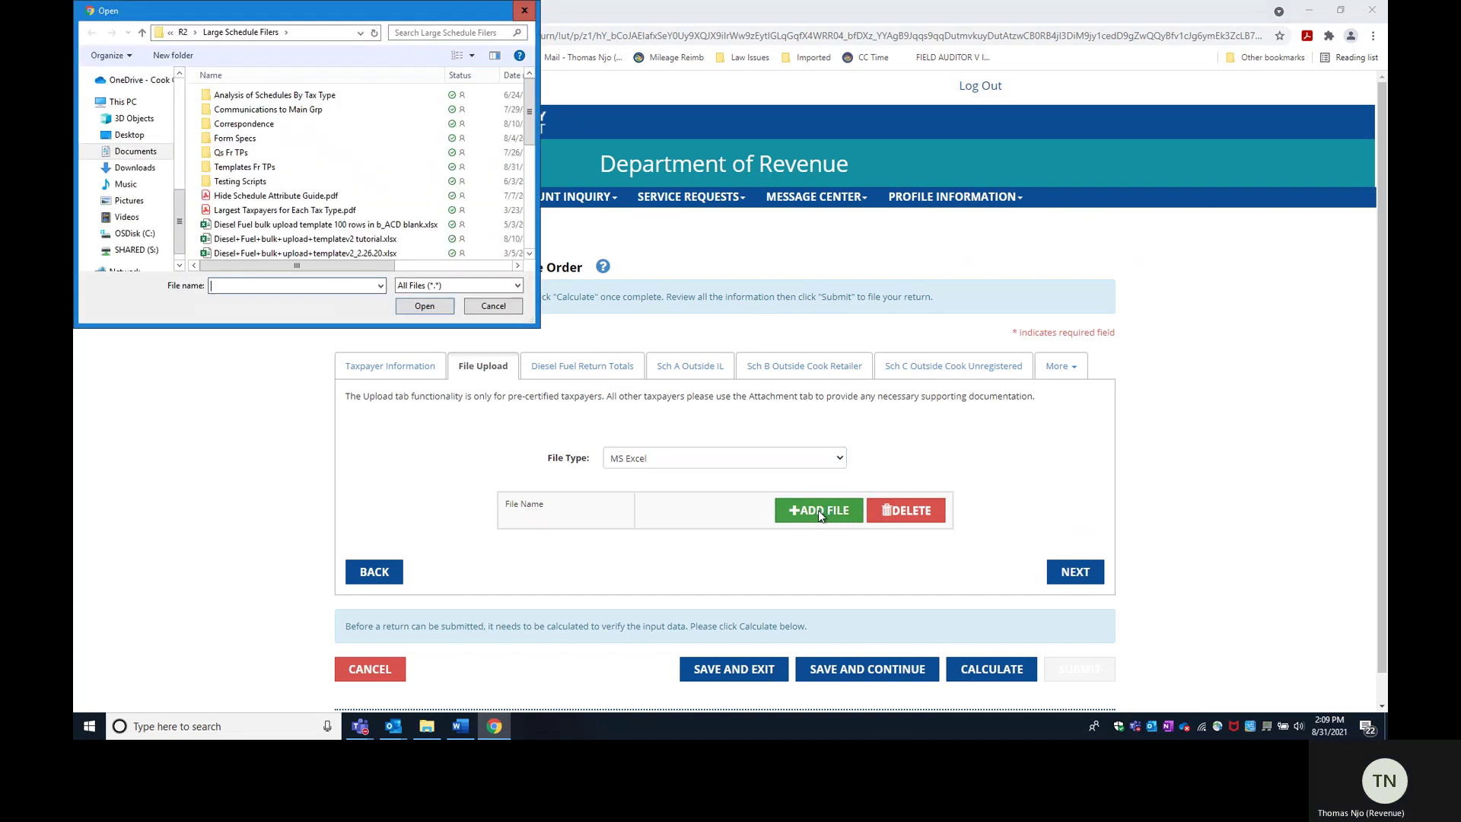
click(383, 241)
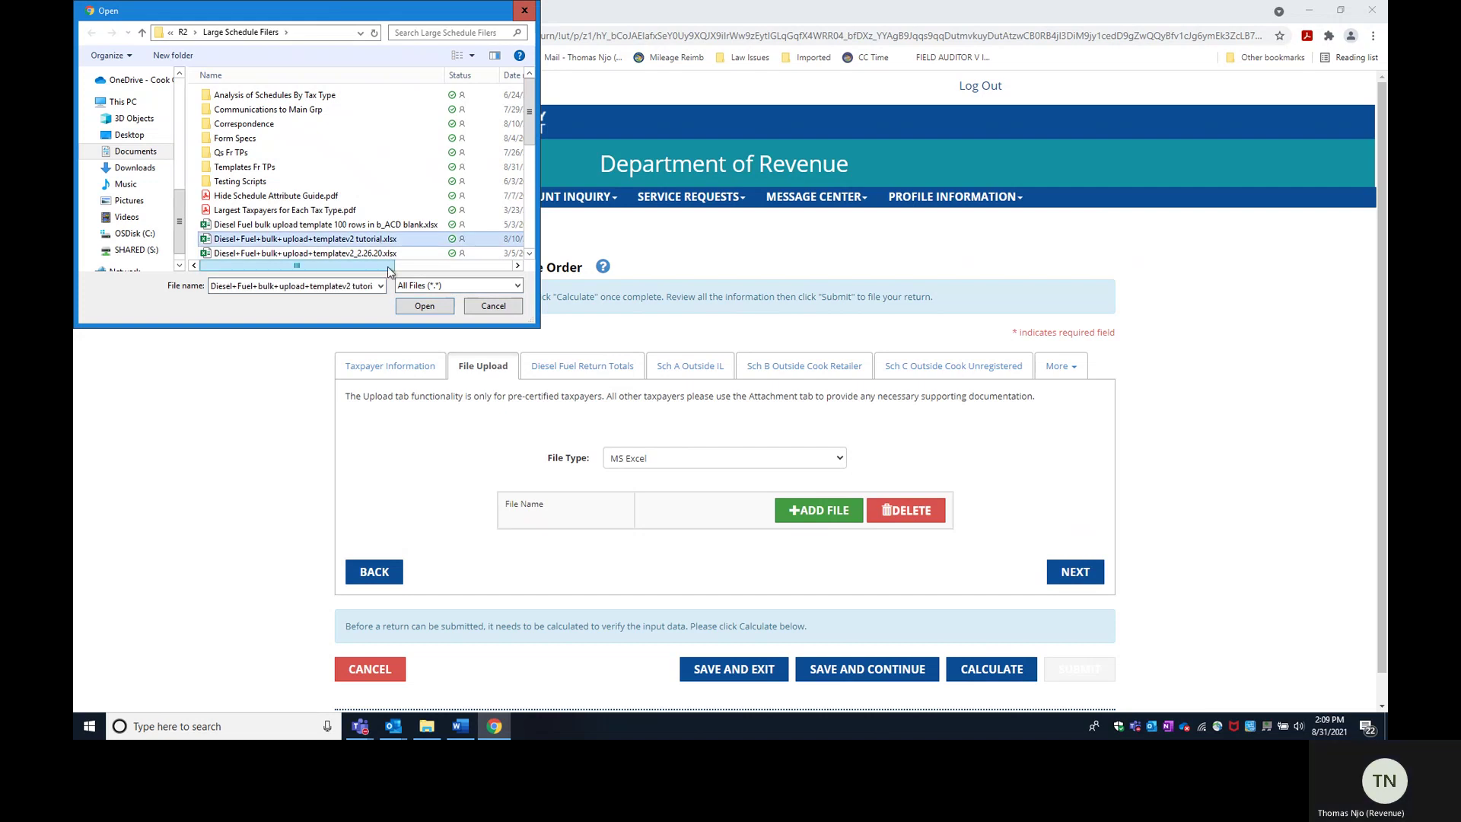
click(424, 304)
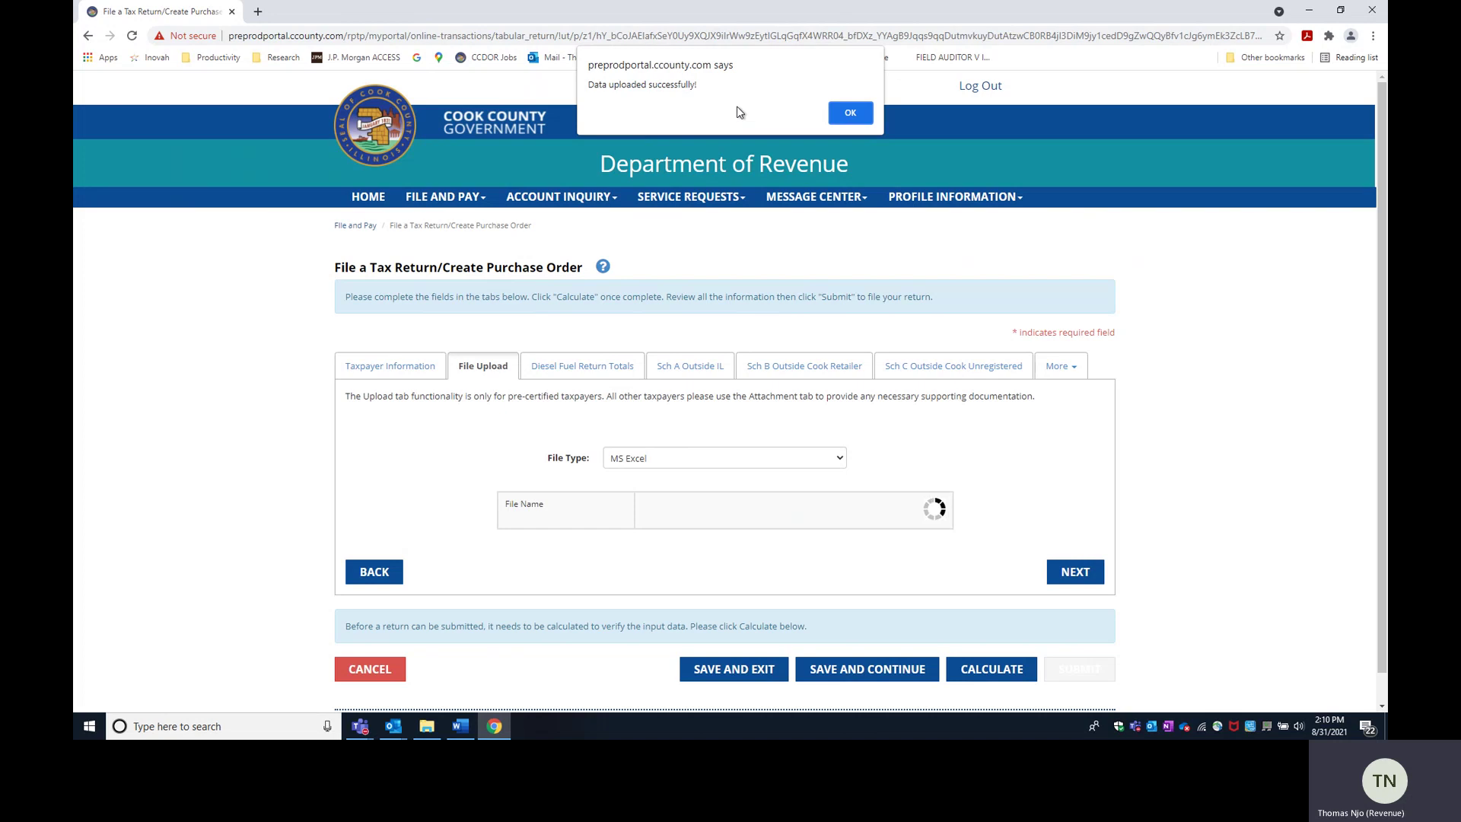
Dismiss the 'Data uploaded successfully!' alert and advance to the Diesel Fuel Return Totals
click(850, 114)
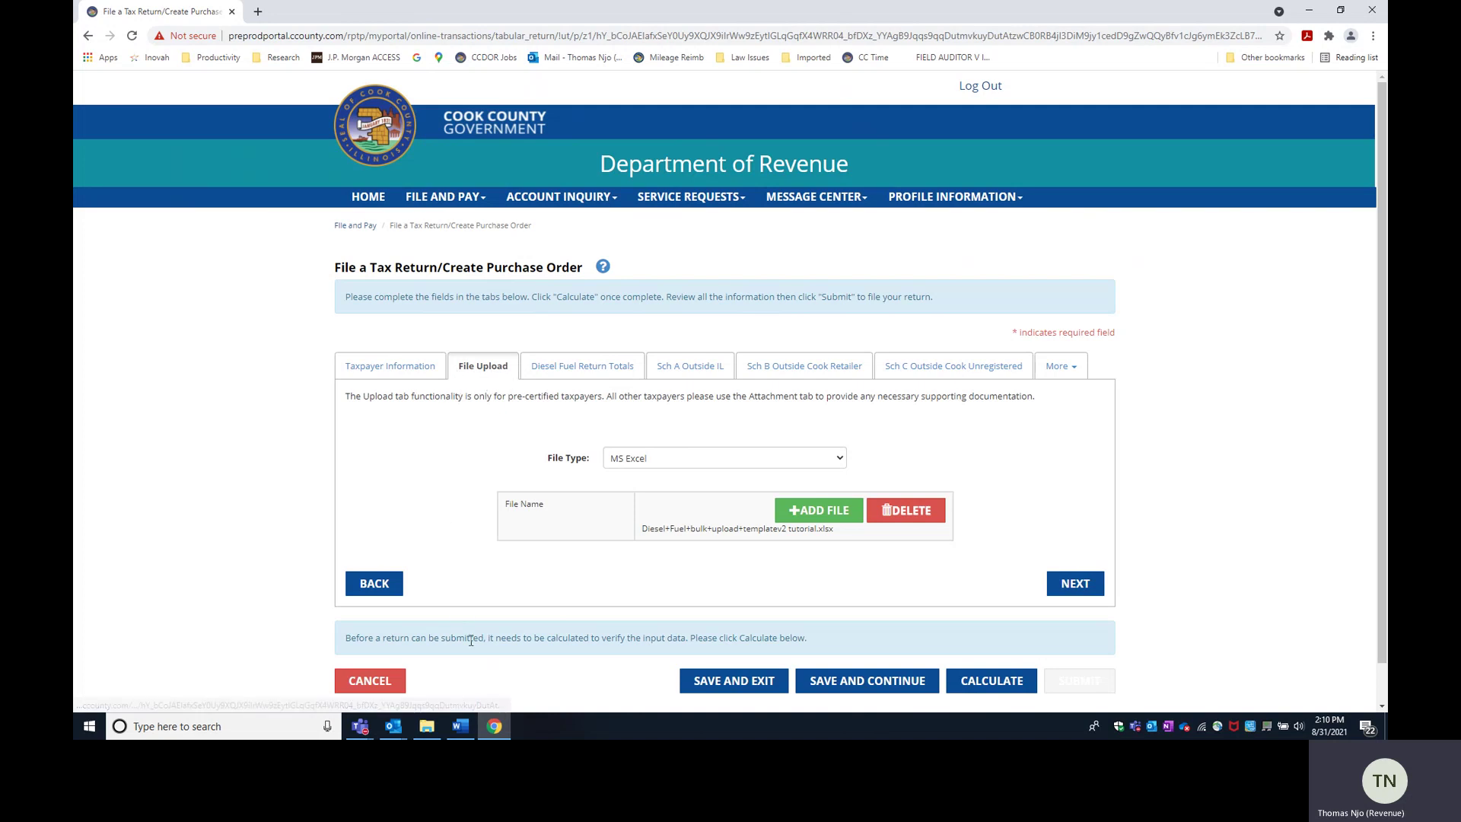
mouse_move(493, 728)
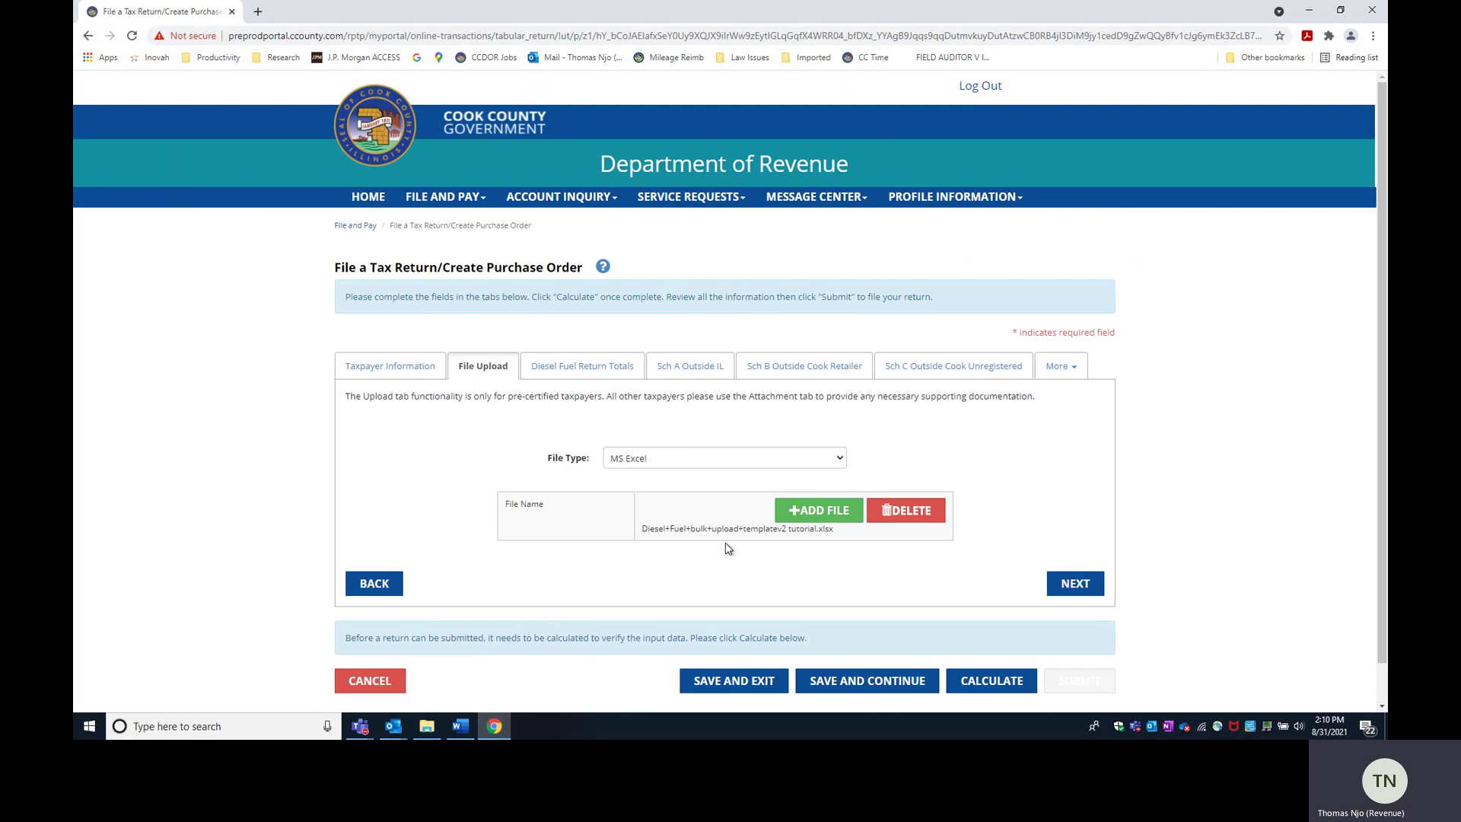
click(1072, 582)
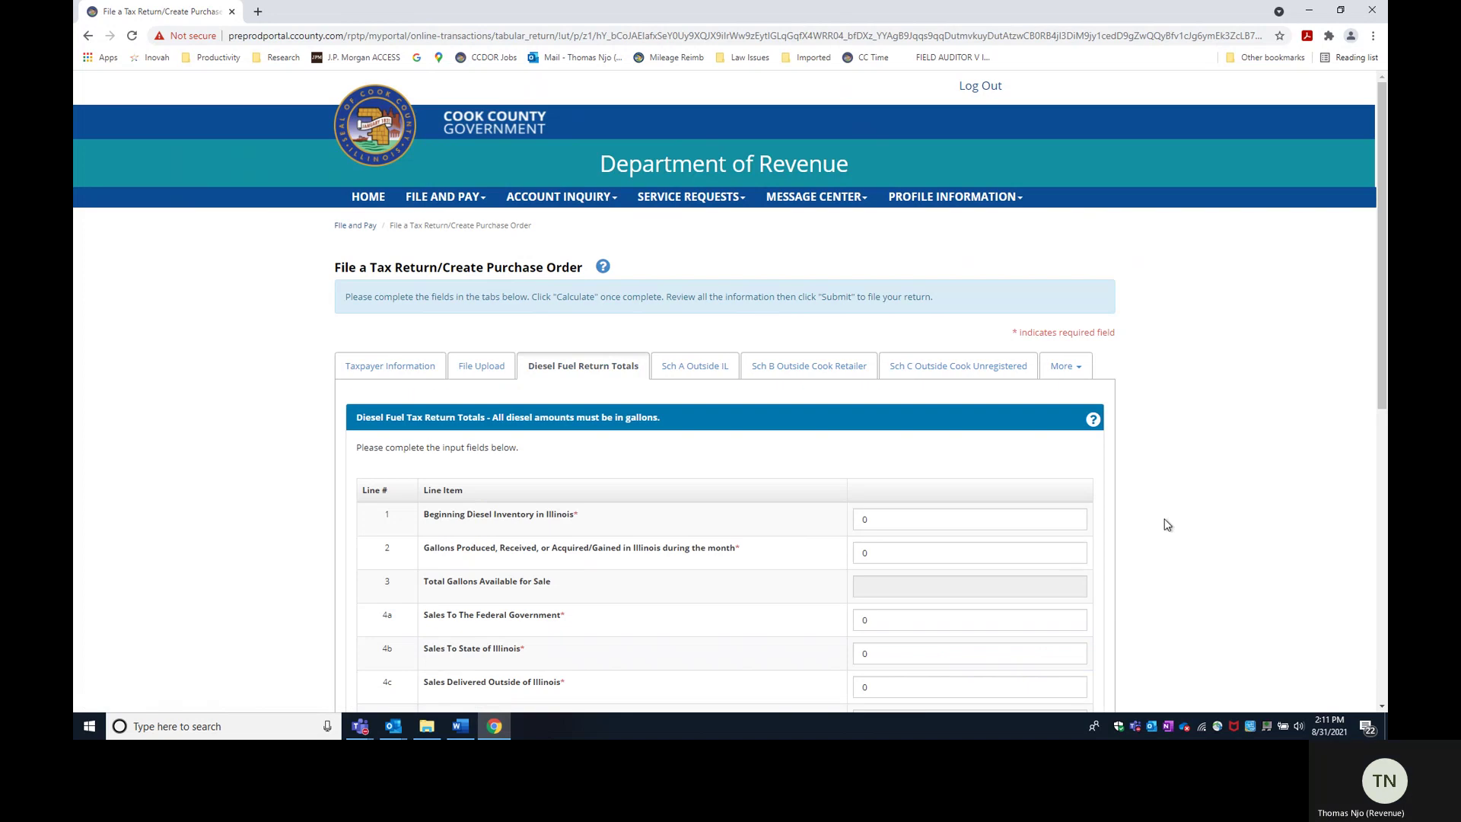
Enter 5000000 as the line 1 Beginning Diesel Inventory
scroll(1210, 500, down, 1)
scroll(1210, 500, down, 1)
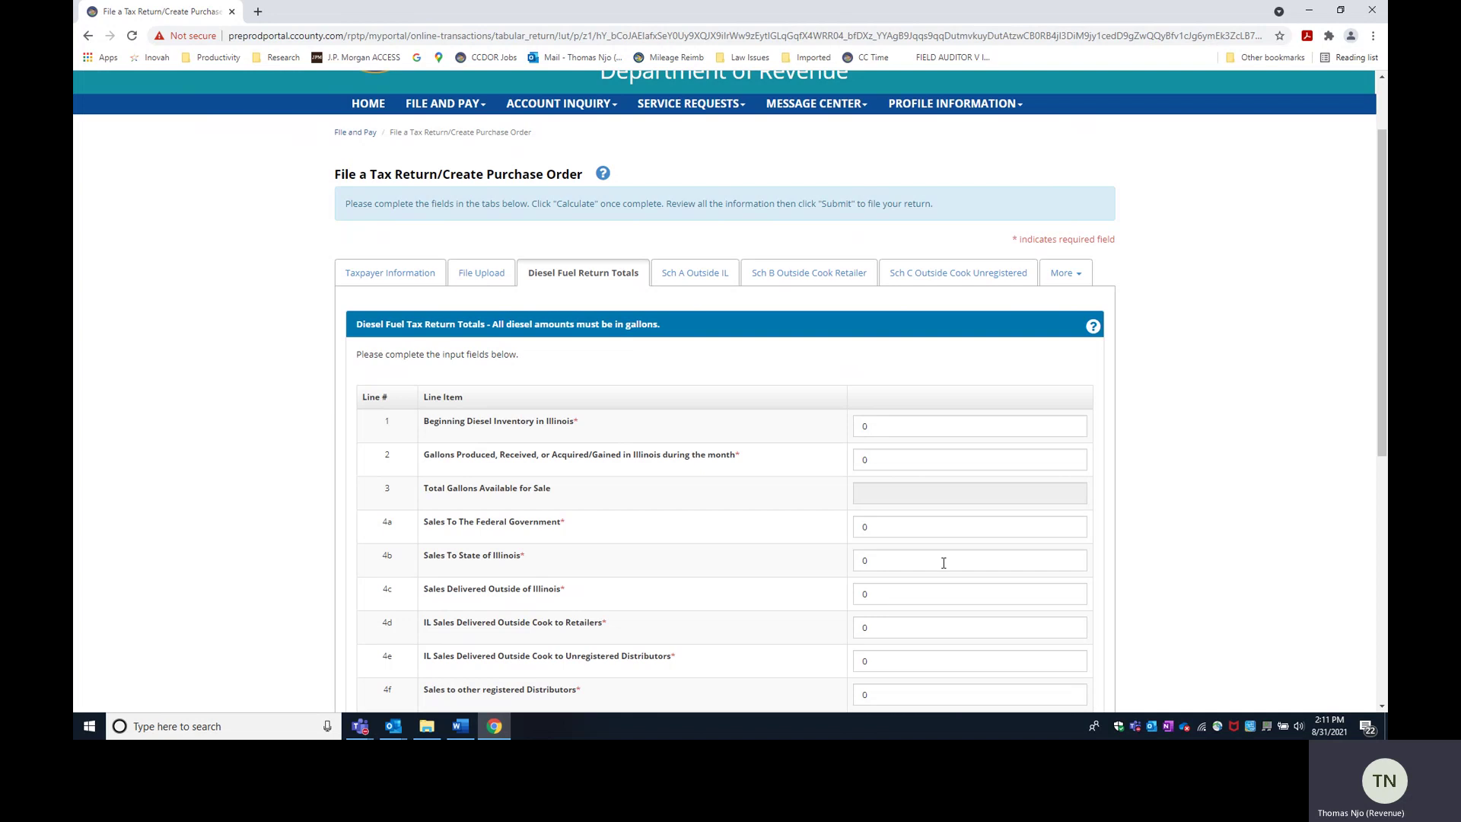
scroll(949, 527, down, 3)
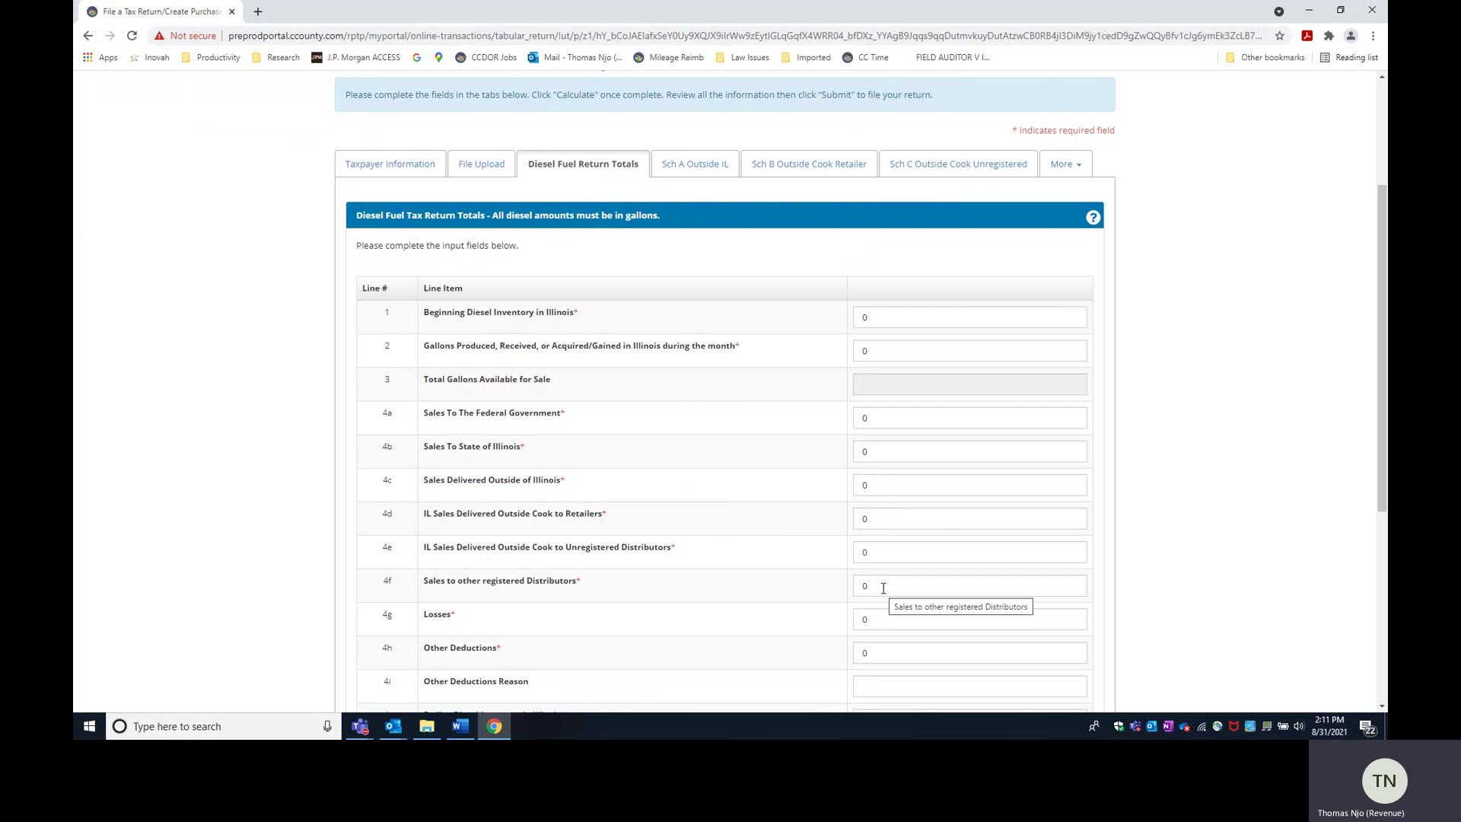
scroll(886, 586, up, 1)
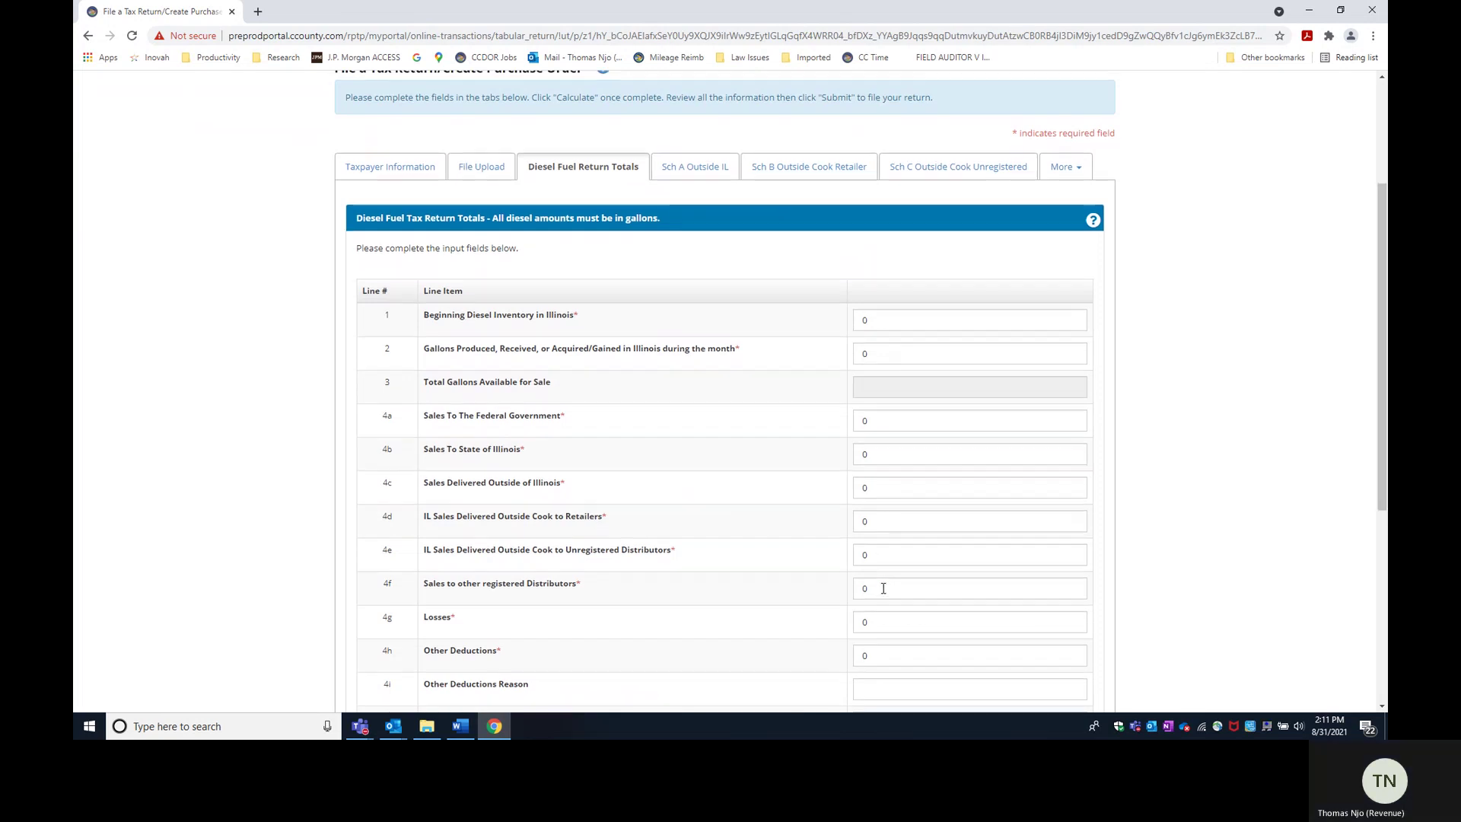
click(859, 326)
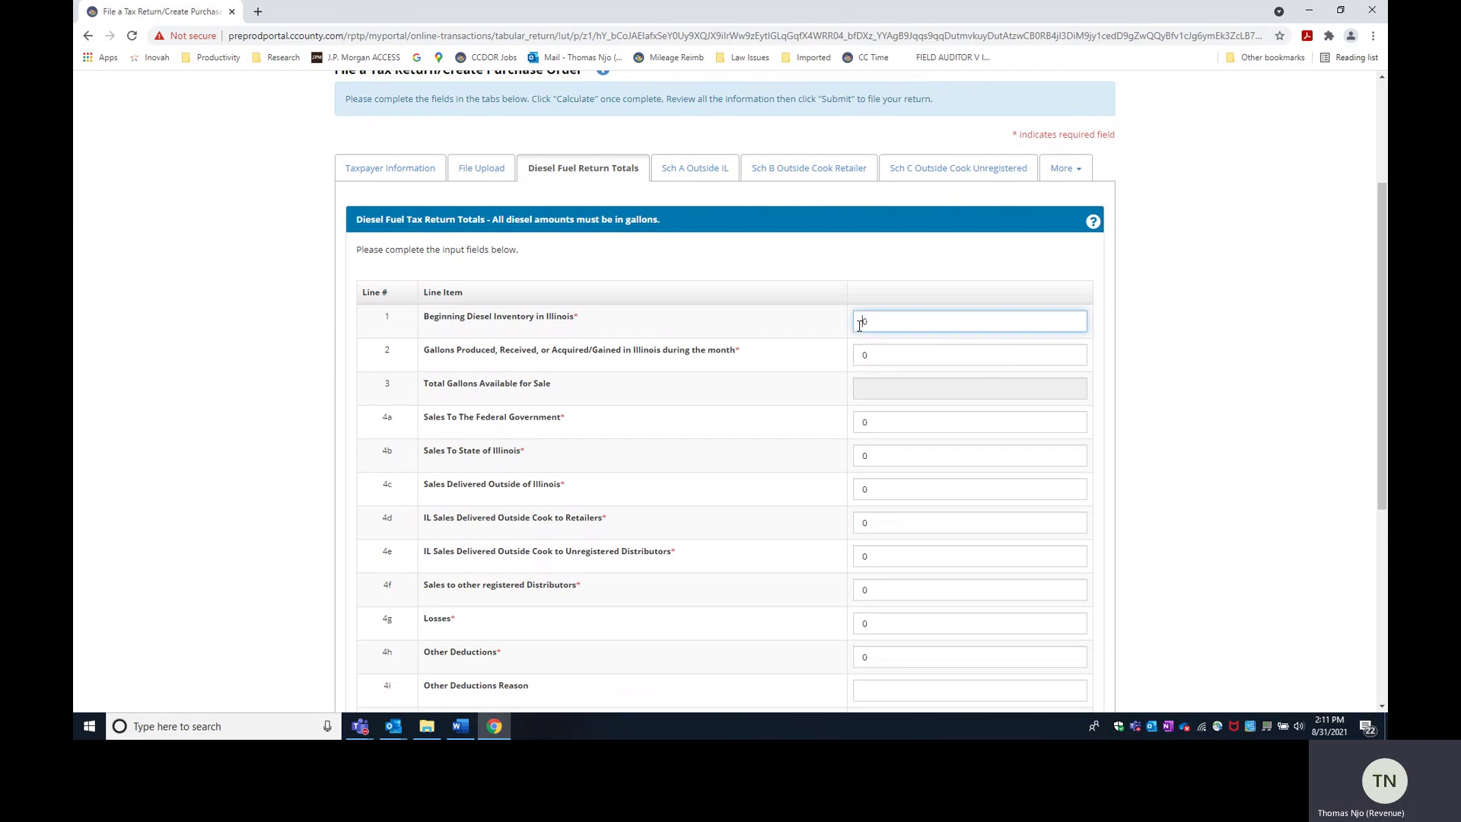
drag(867, 323, 854, 325)
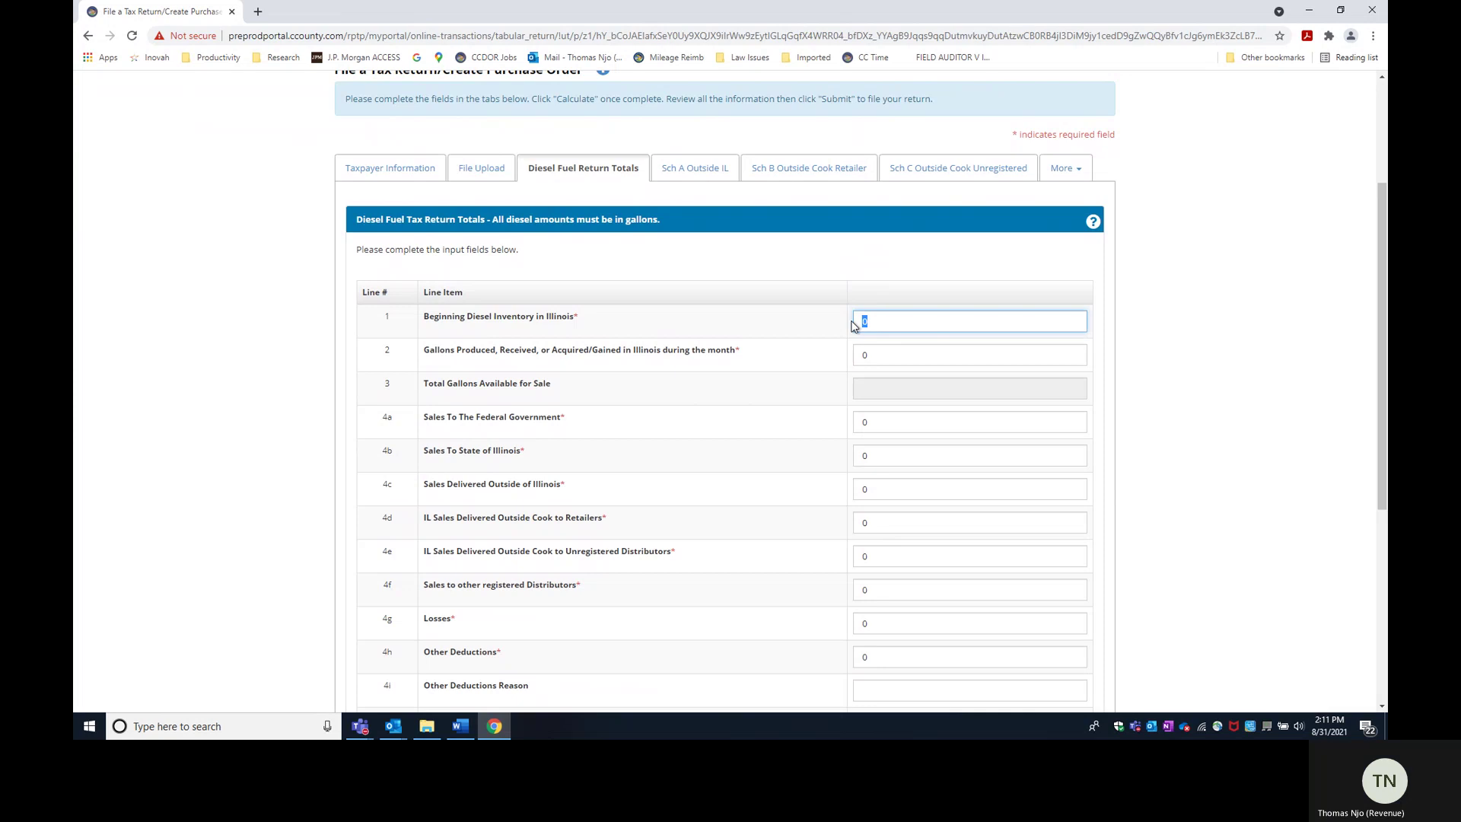
text(500)
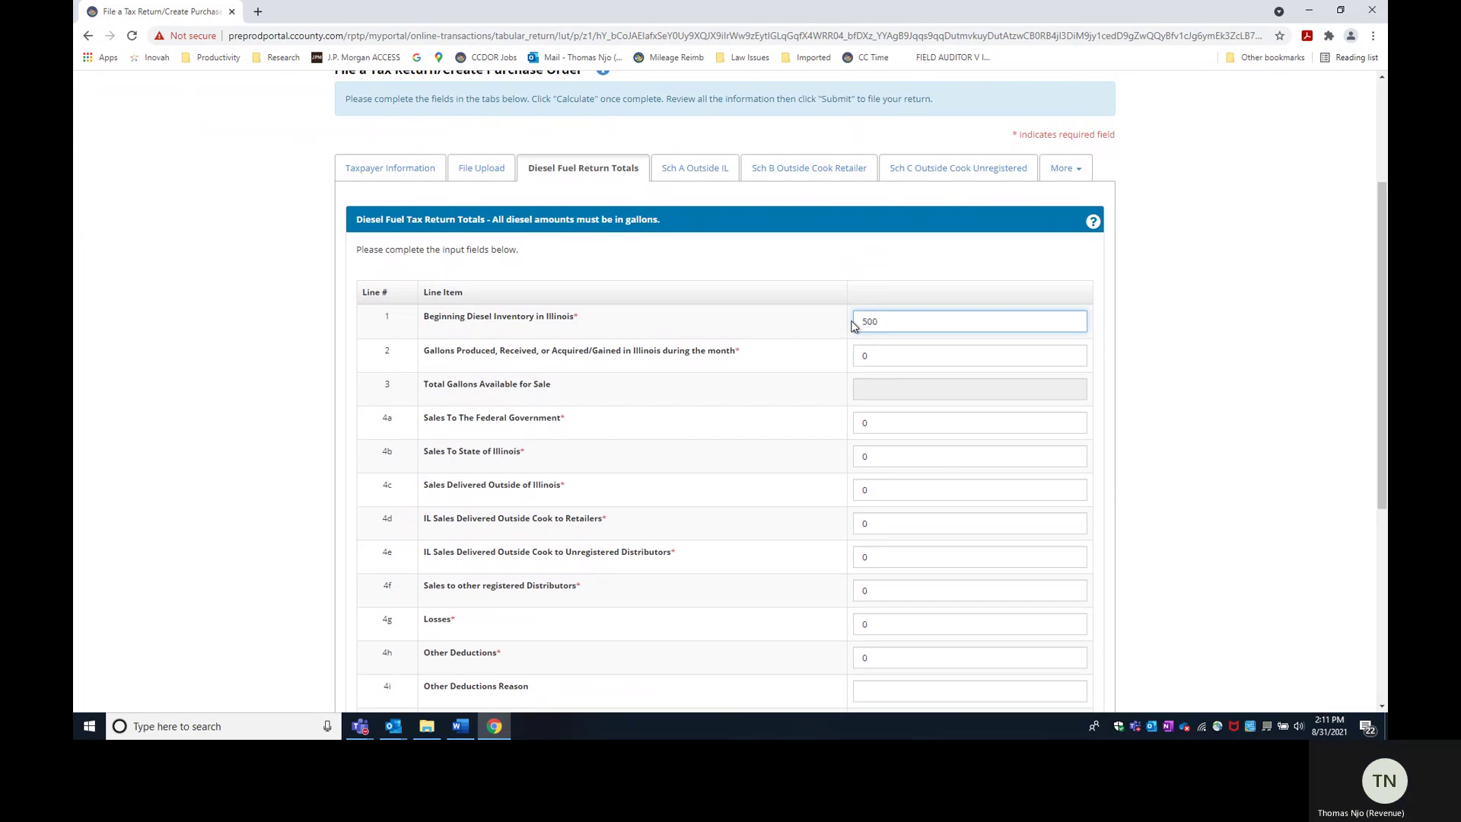
text(0000)
Enter 50000 gallons received on line 2 and 100 Sales To The Federal Government on line 4a
click(881, 357)
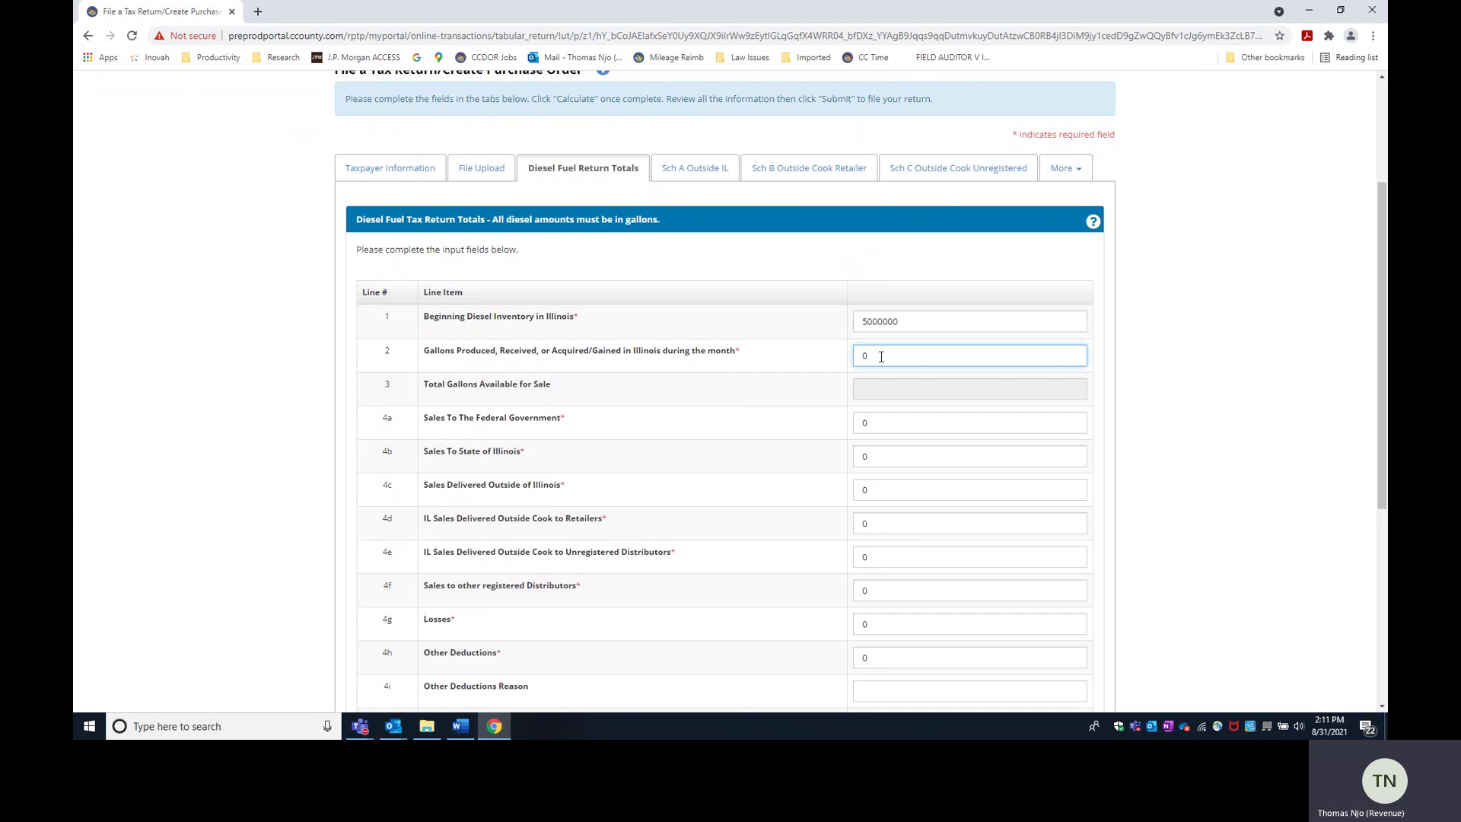
key(BackSpace)
text(50000)
click(919, 421)
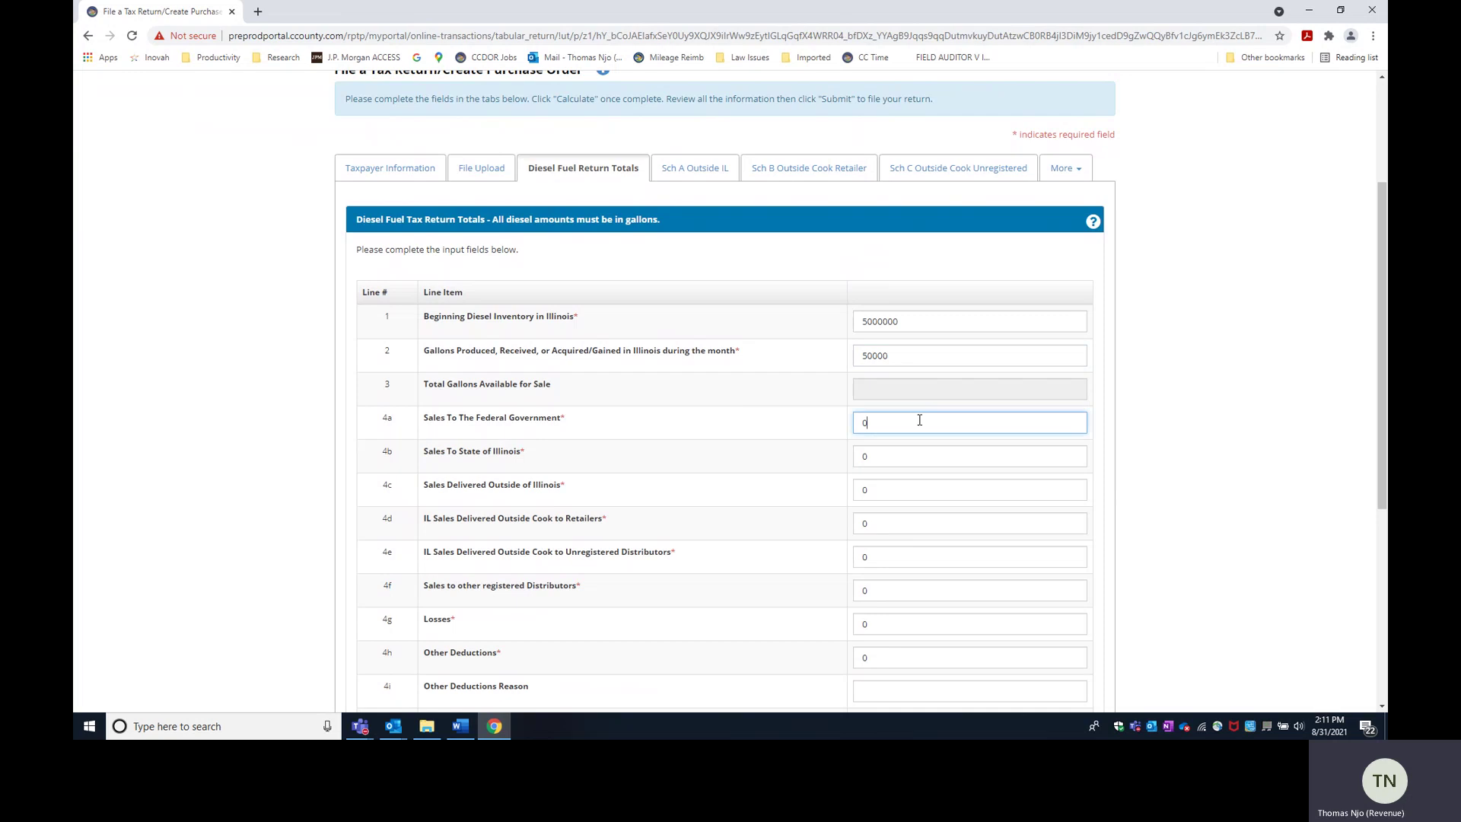
key(BackSpace)
text(100)
Calculate the return totals and tax due
scroll(1017, 479, down, 2)
scroll(1017, 478, down, 2)
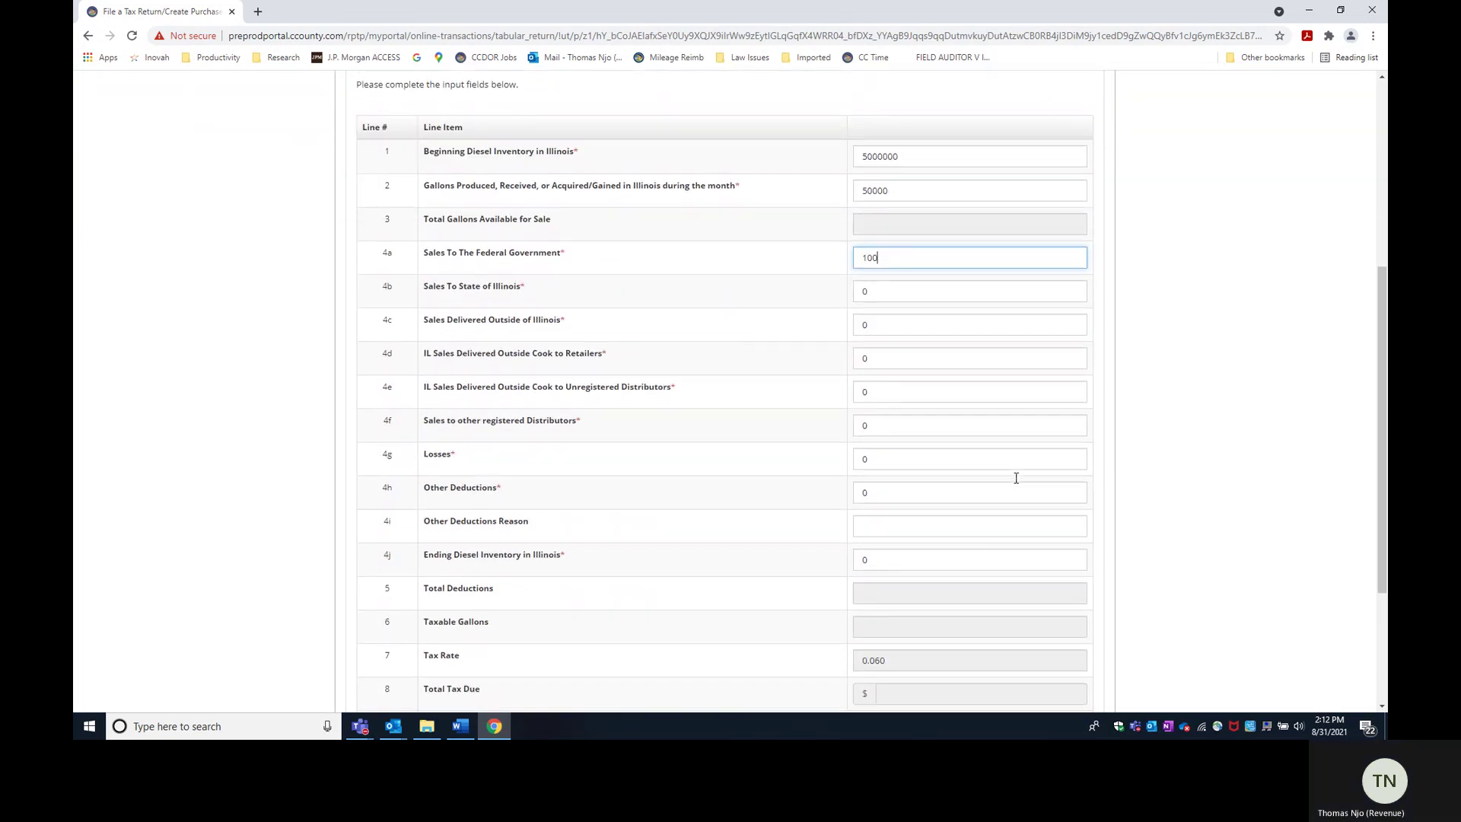
scroll(1016, 482, down, 2)
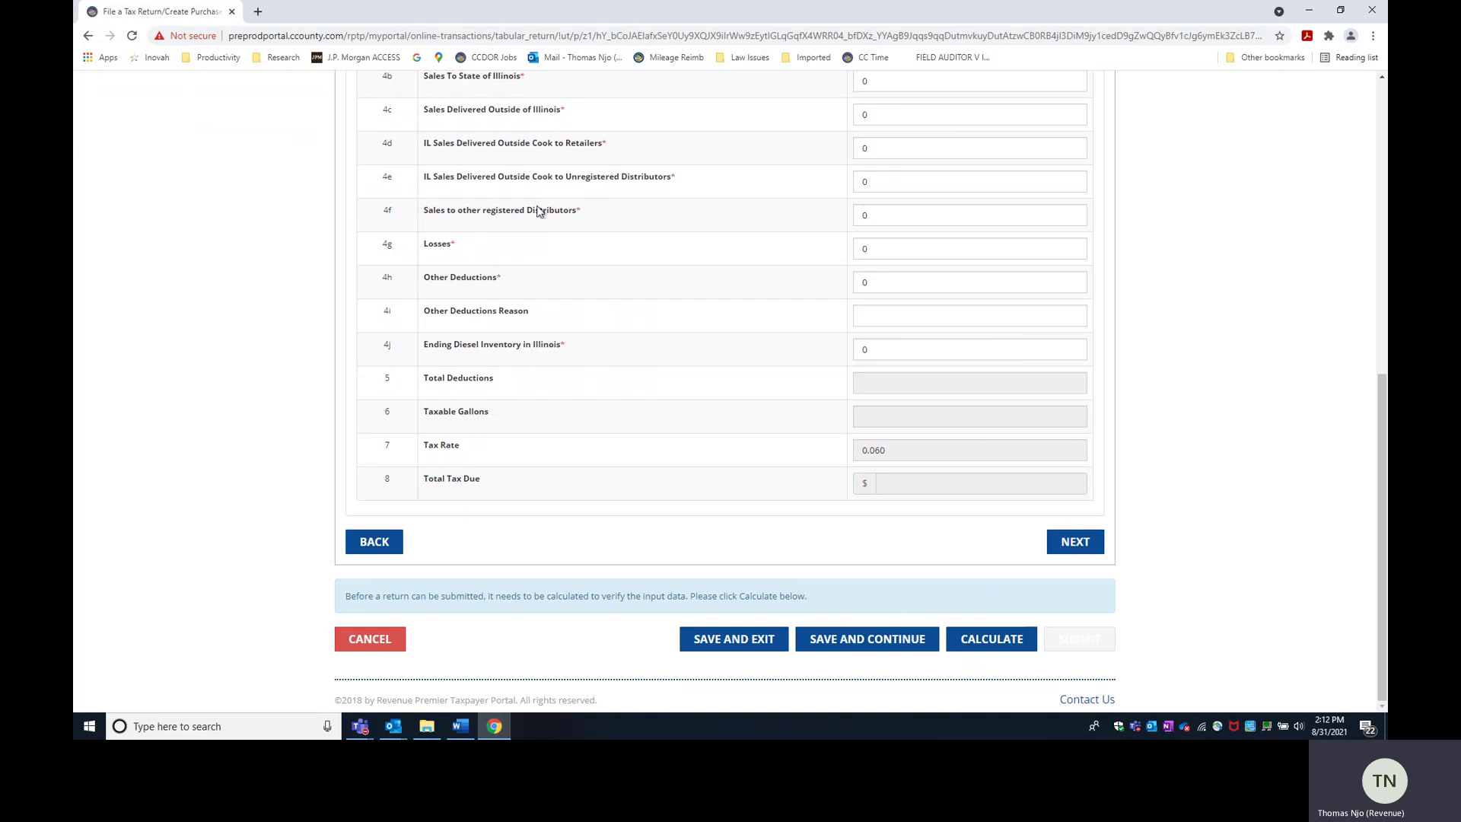
click(994, 644)
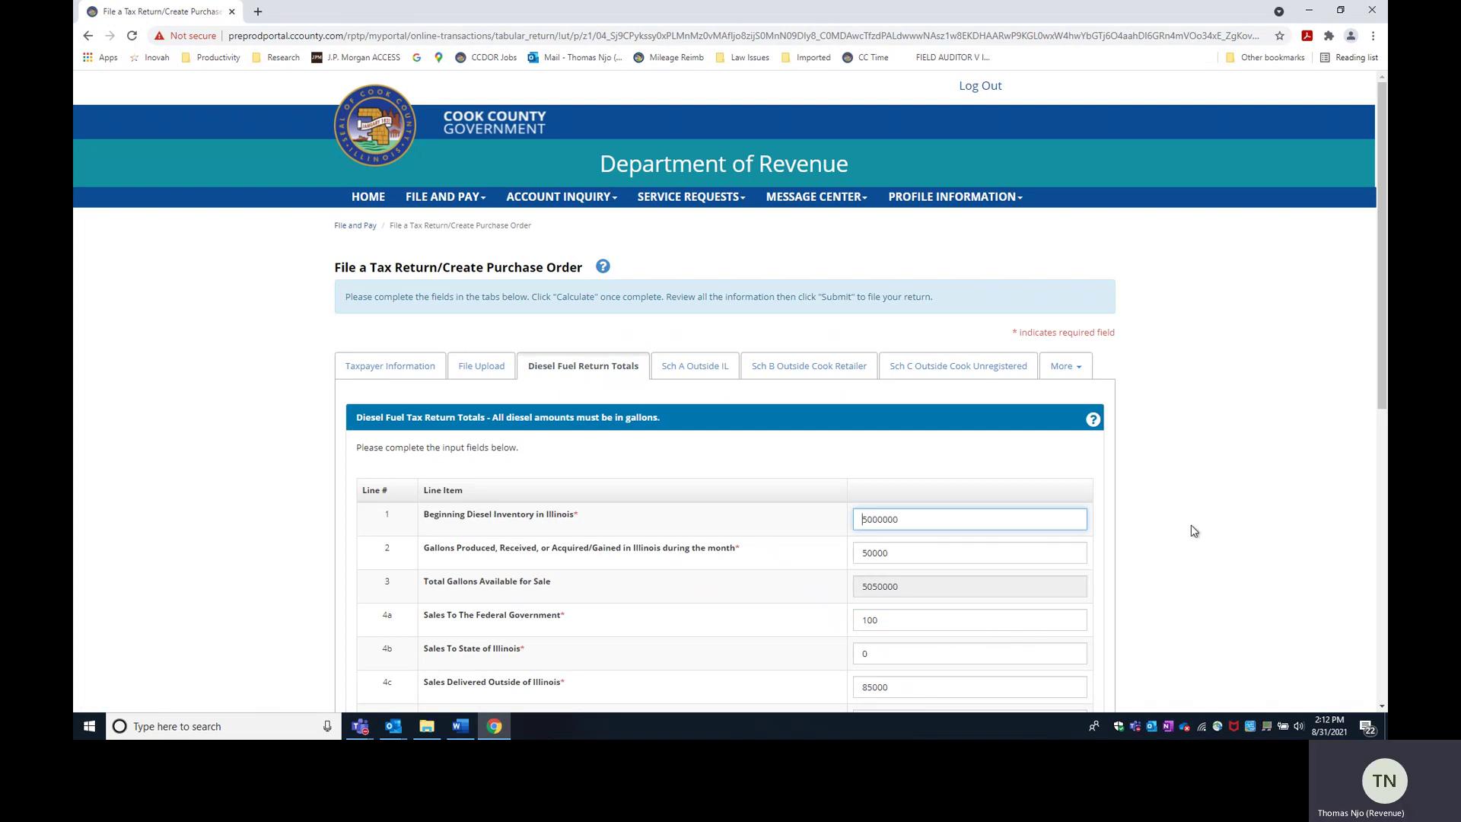
Scroll through the calculated totals to check 2970900 taxable gallons and $178,254.00 tax due
scroll(1193, 530, down, 3)
scroll(1193, 530, down, 2)
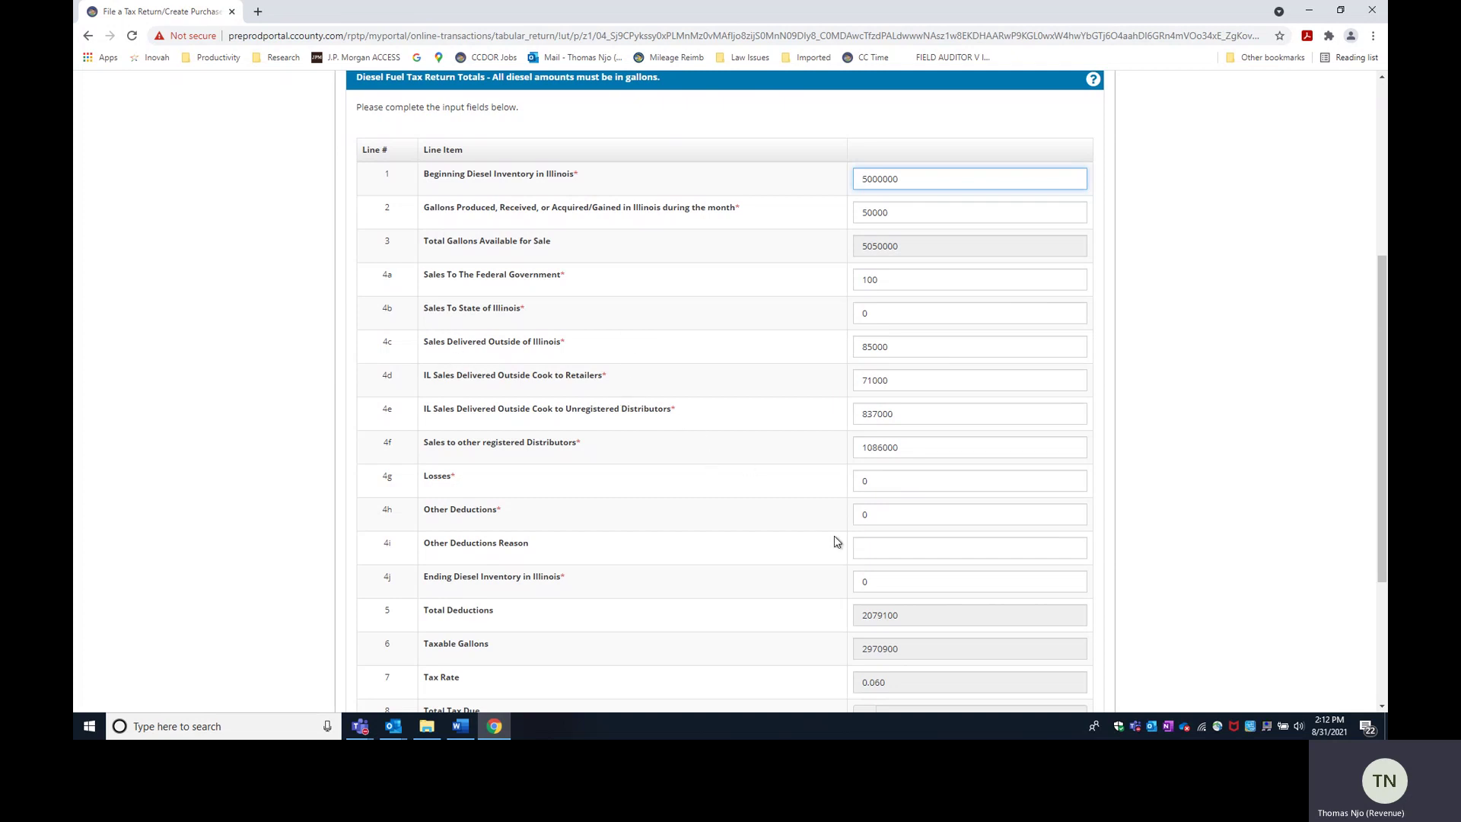
scroll(836, 540, down, 1)
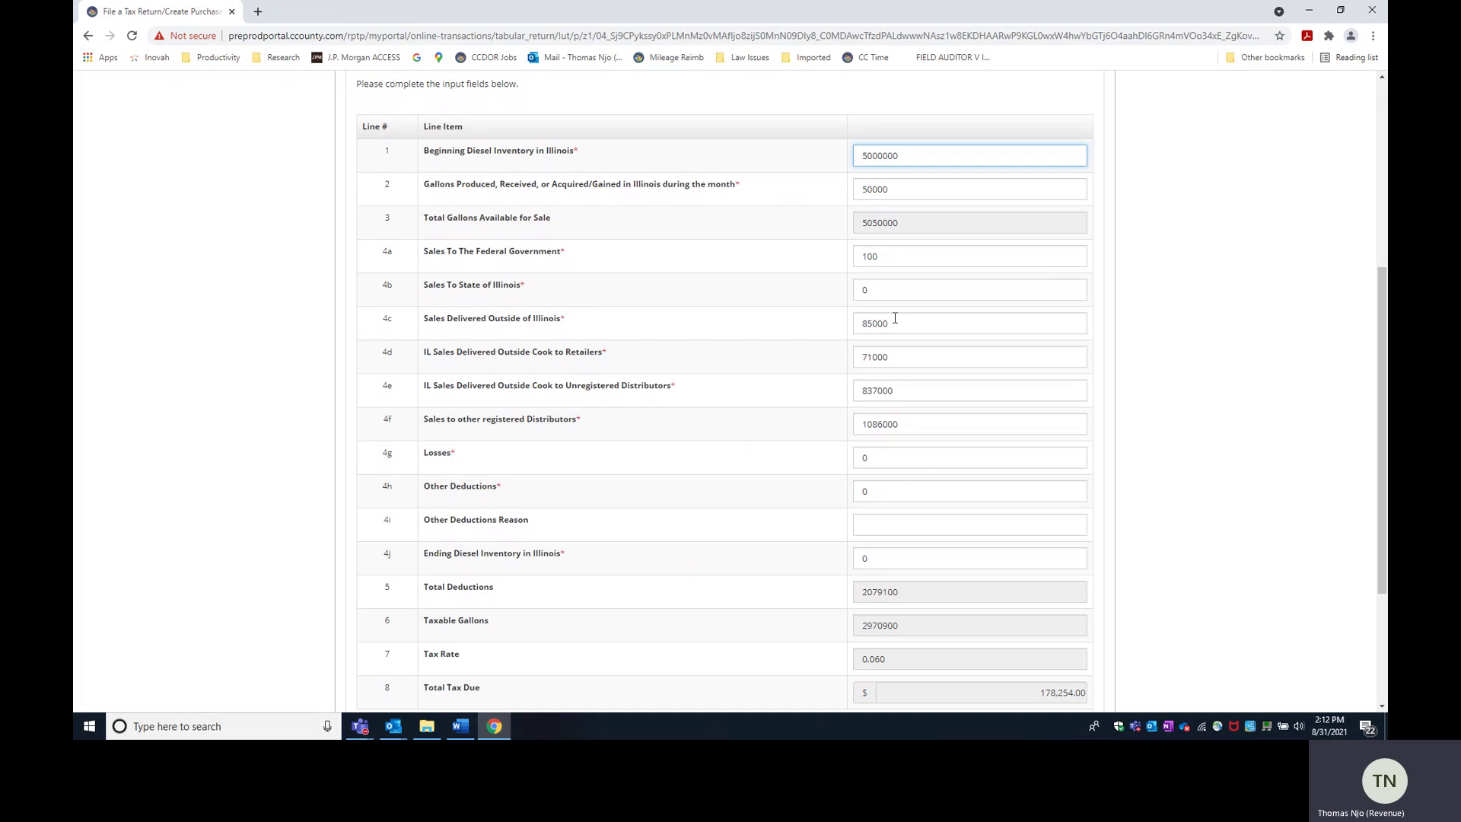
scroll(944, 443, up, 2)
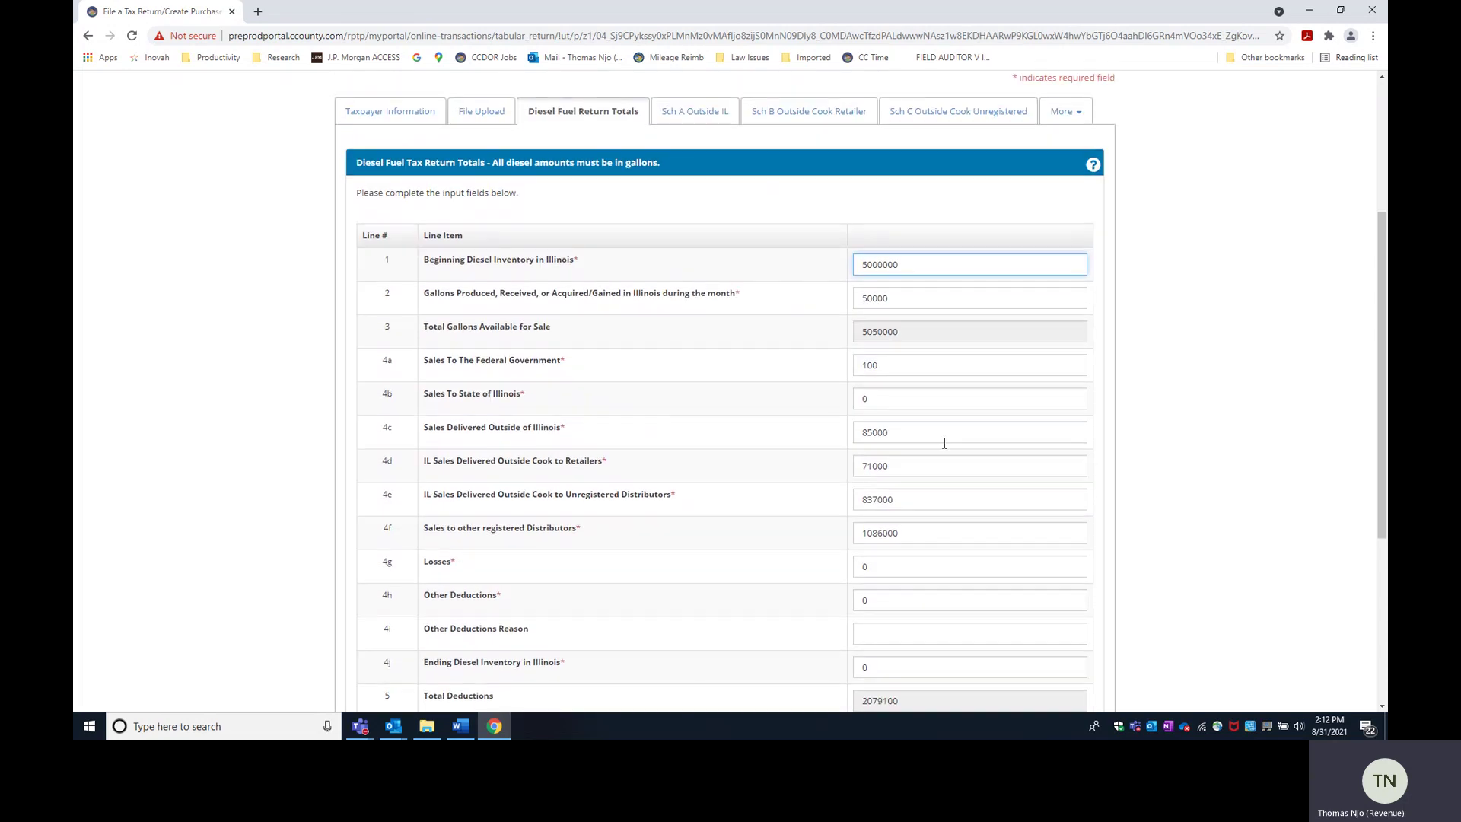
click(714, 113)
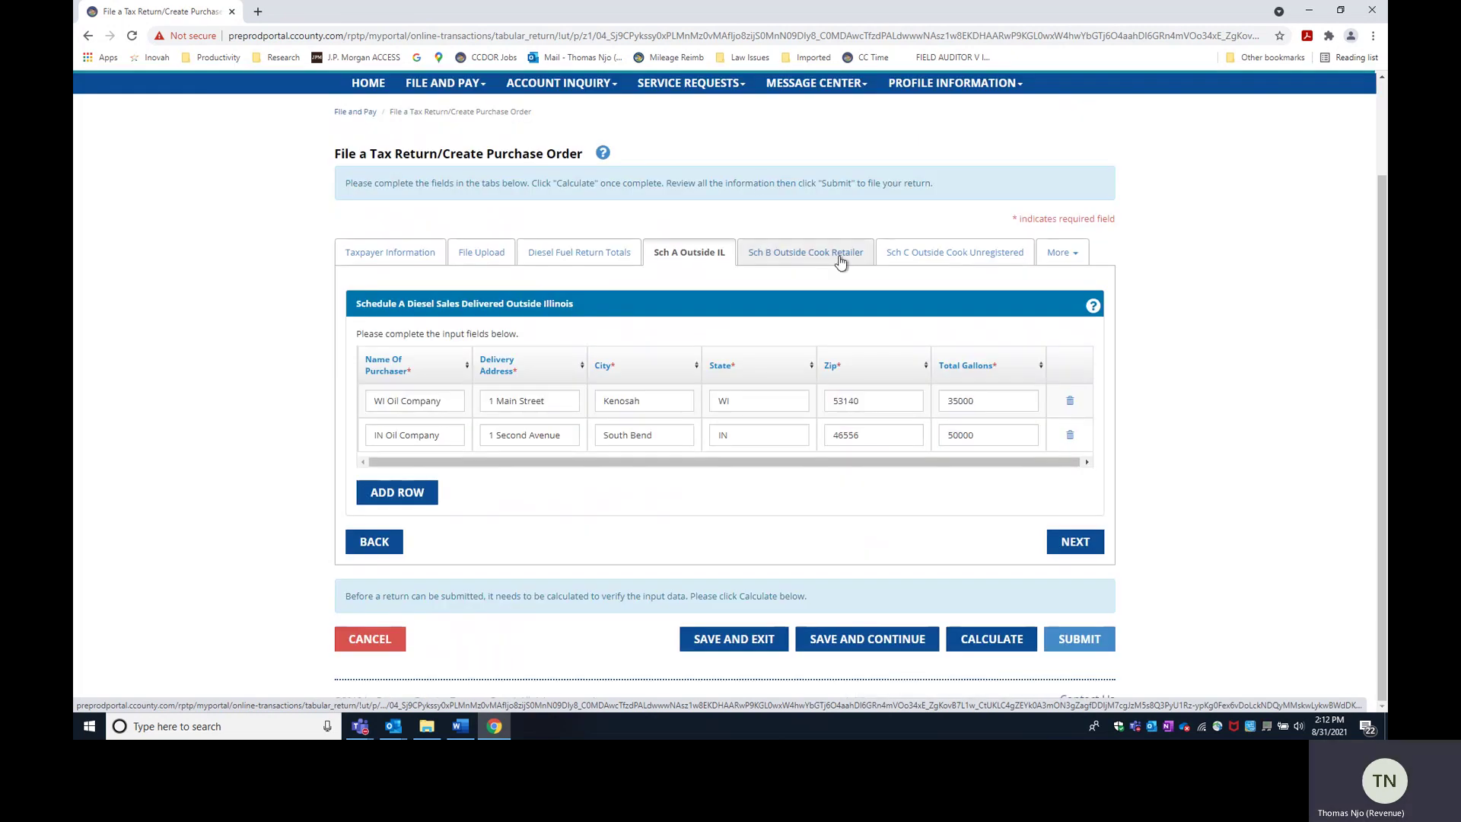
click(841, 260)
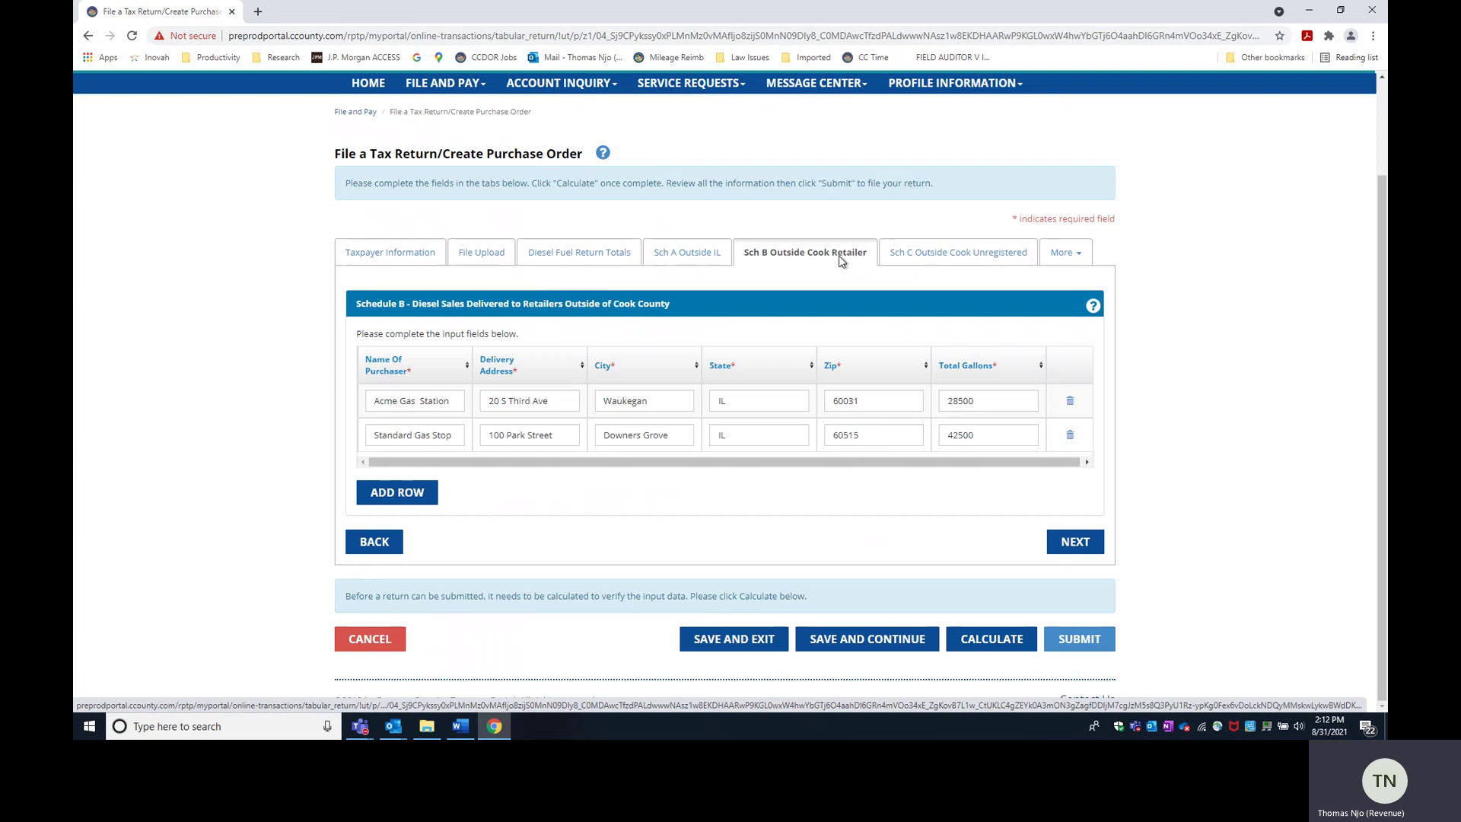
click(944, 259)
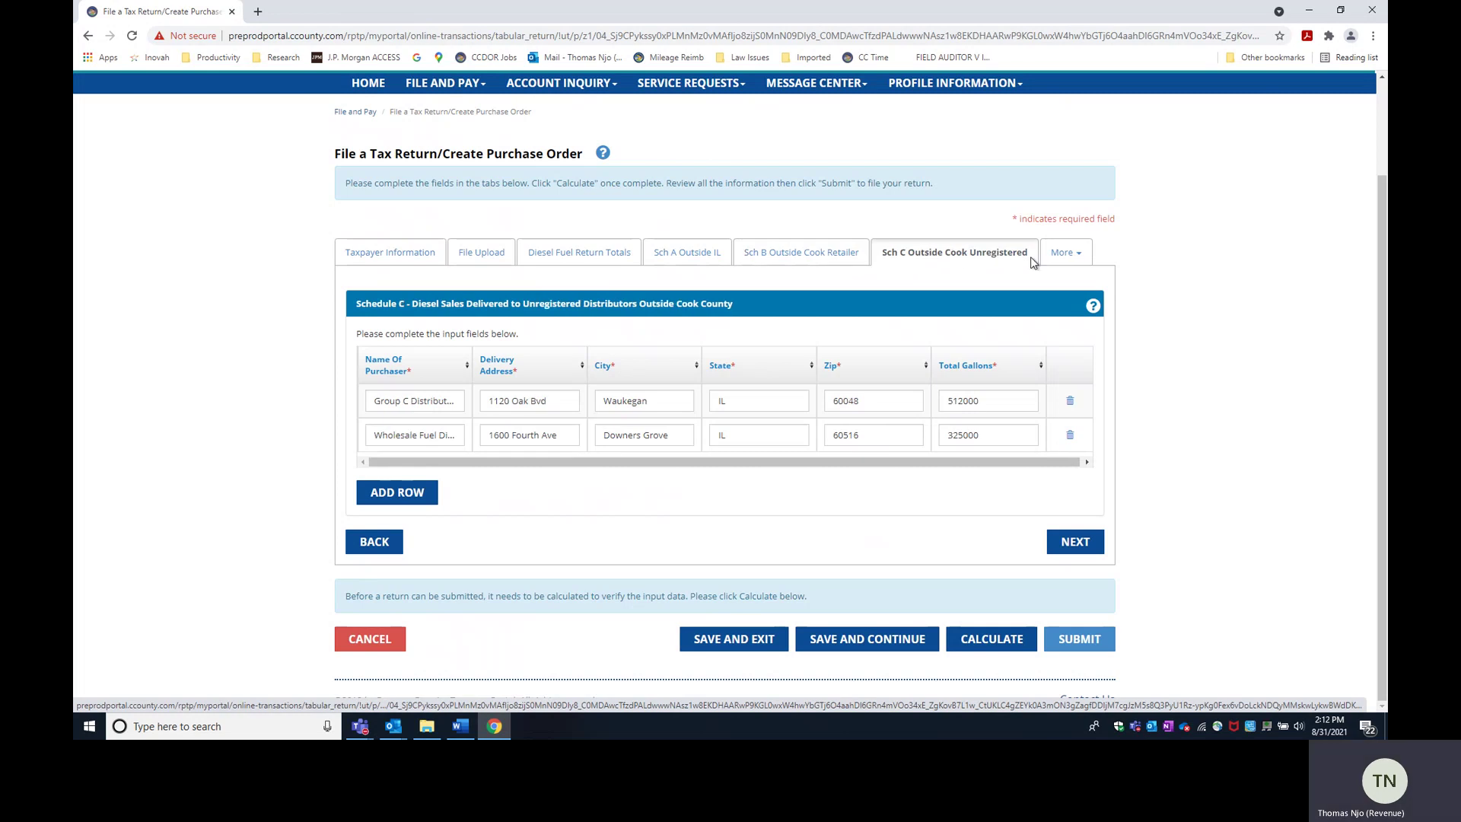
click(1082, 259)
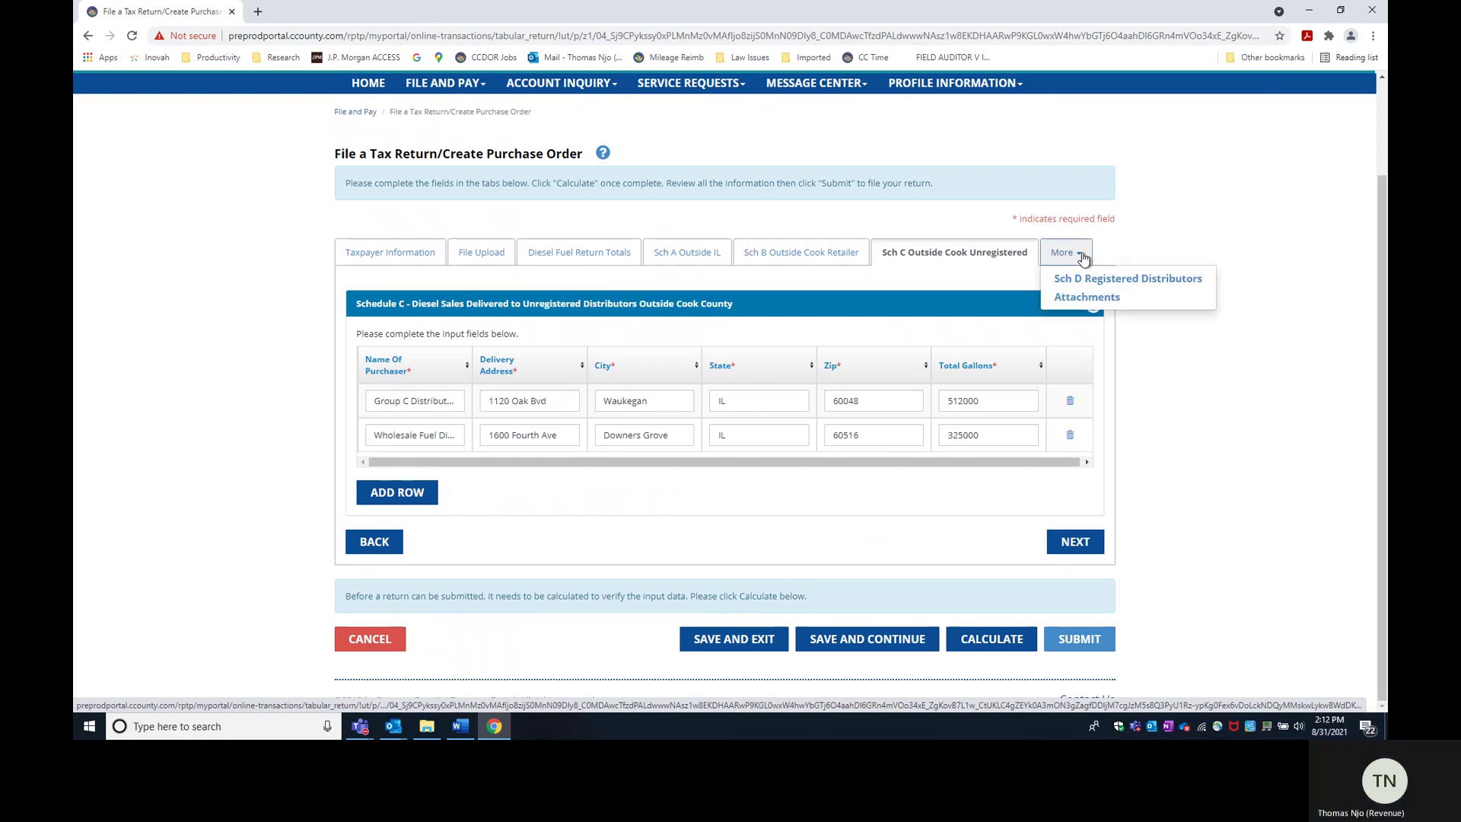
click(1088, 282)
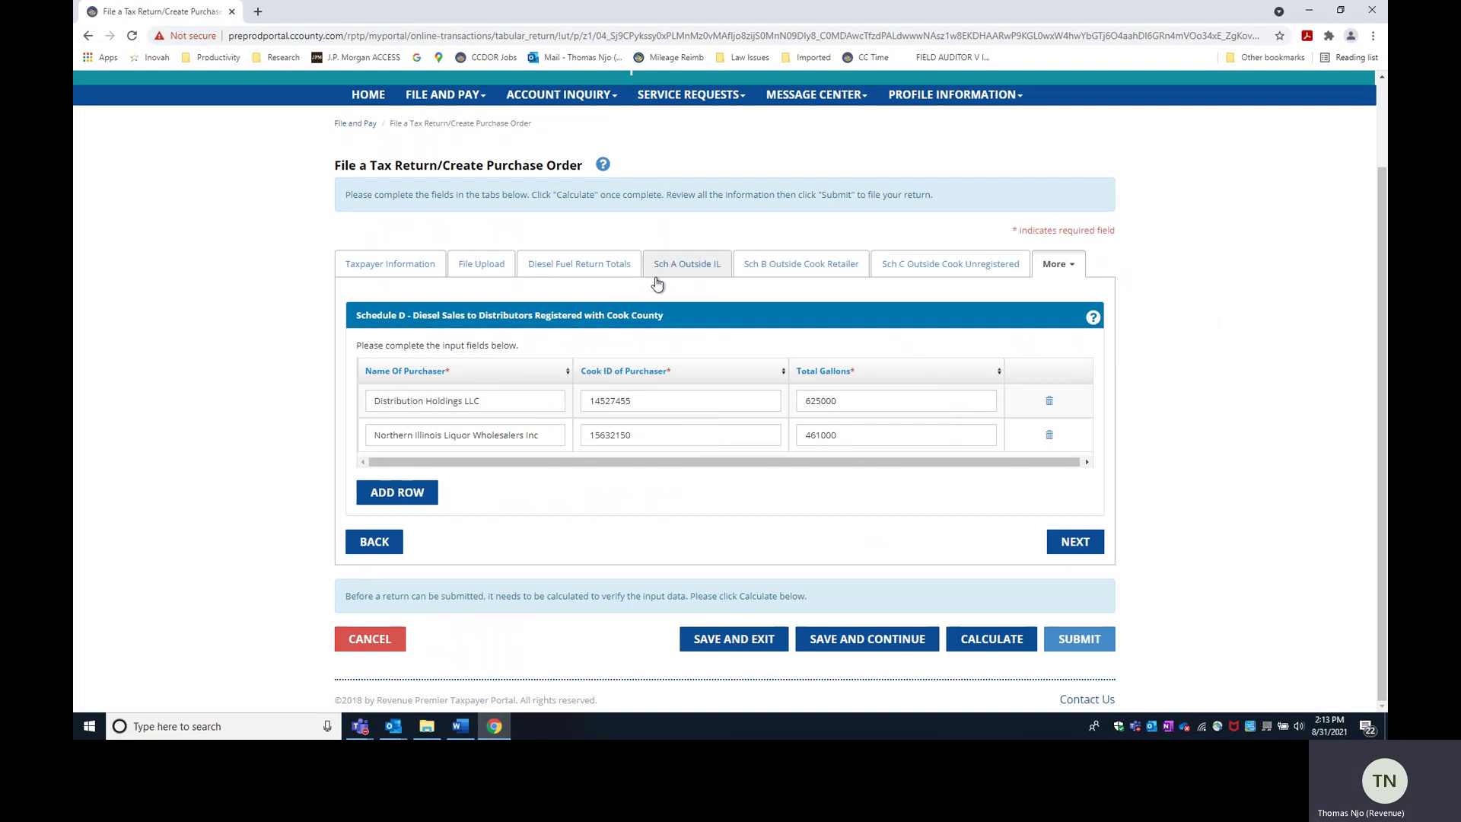
click(597, 262)
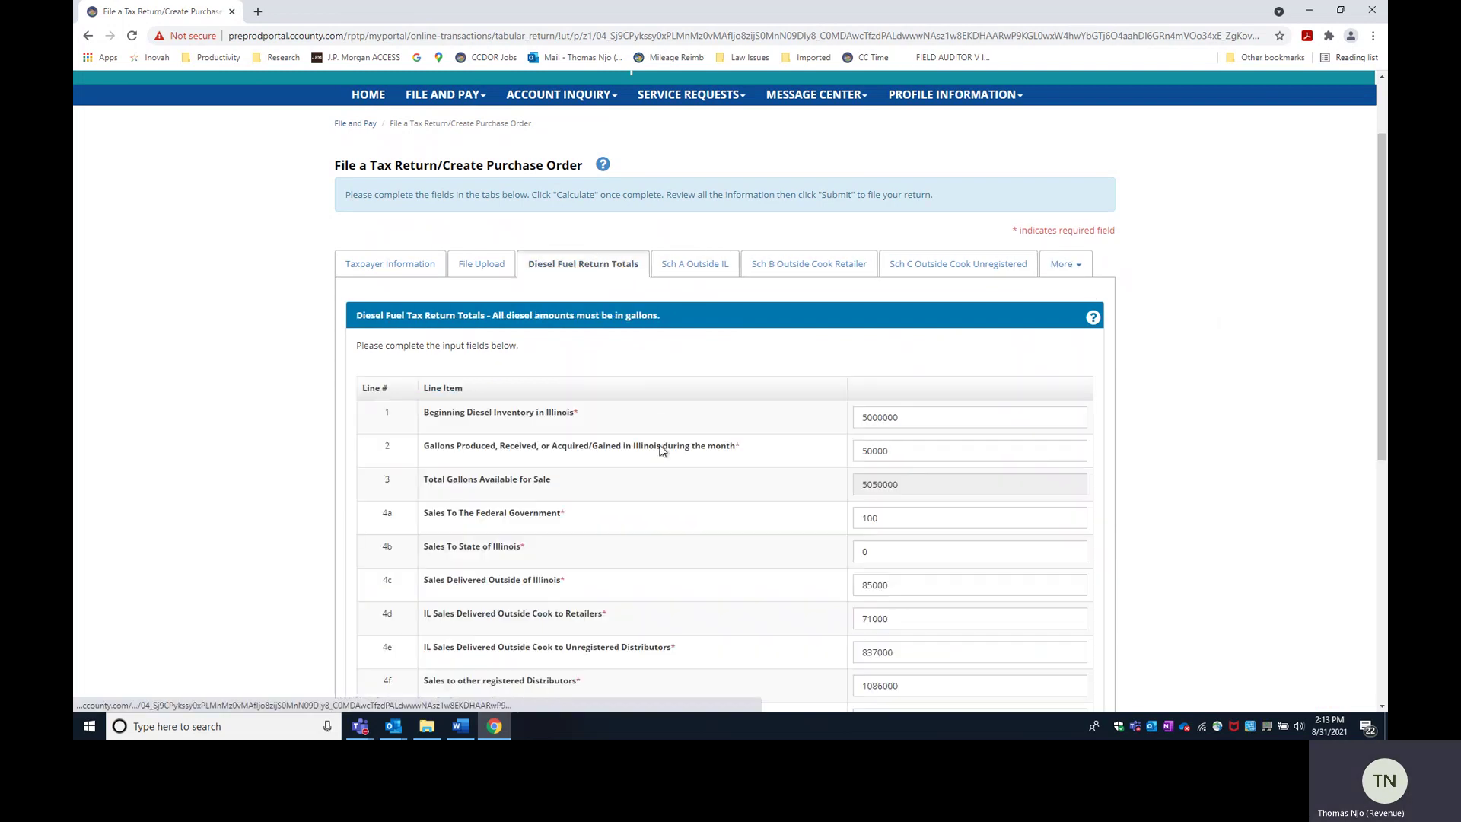
scroll(660, 449, down, 5)
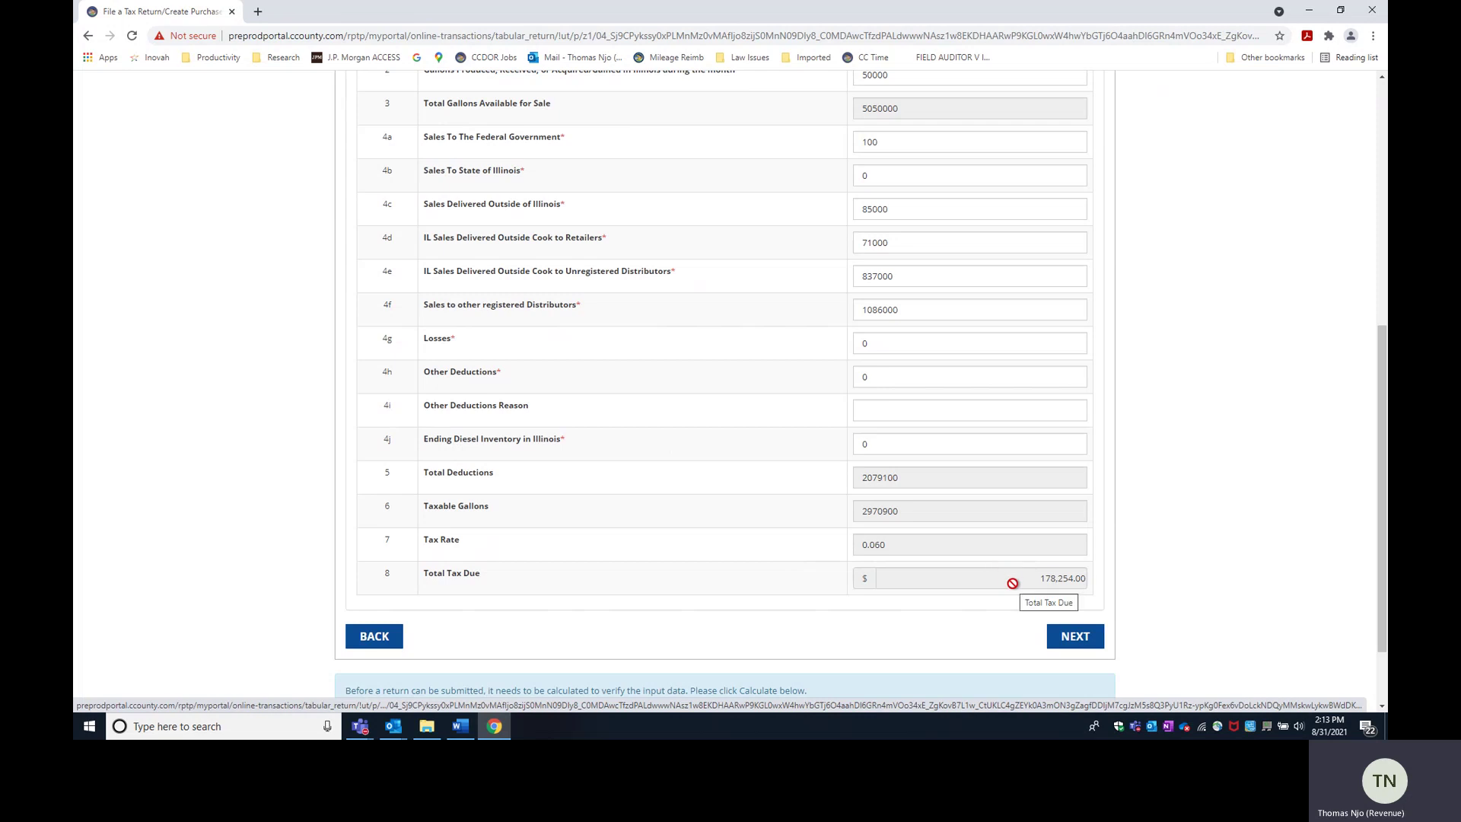
scroll(1013, 584, down, 1)
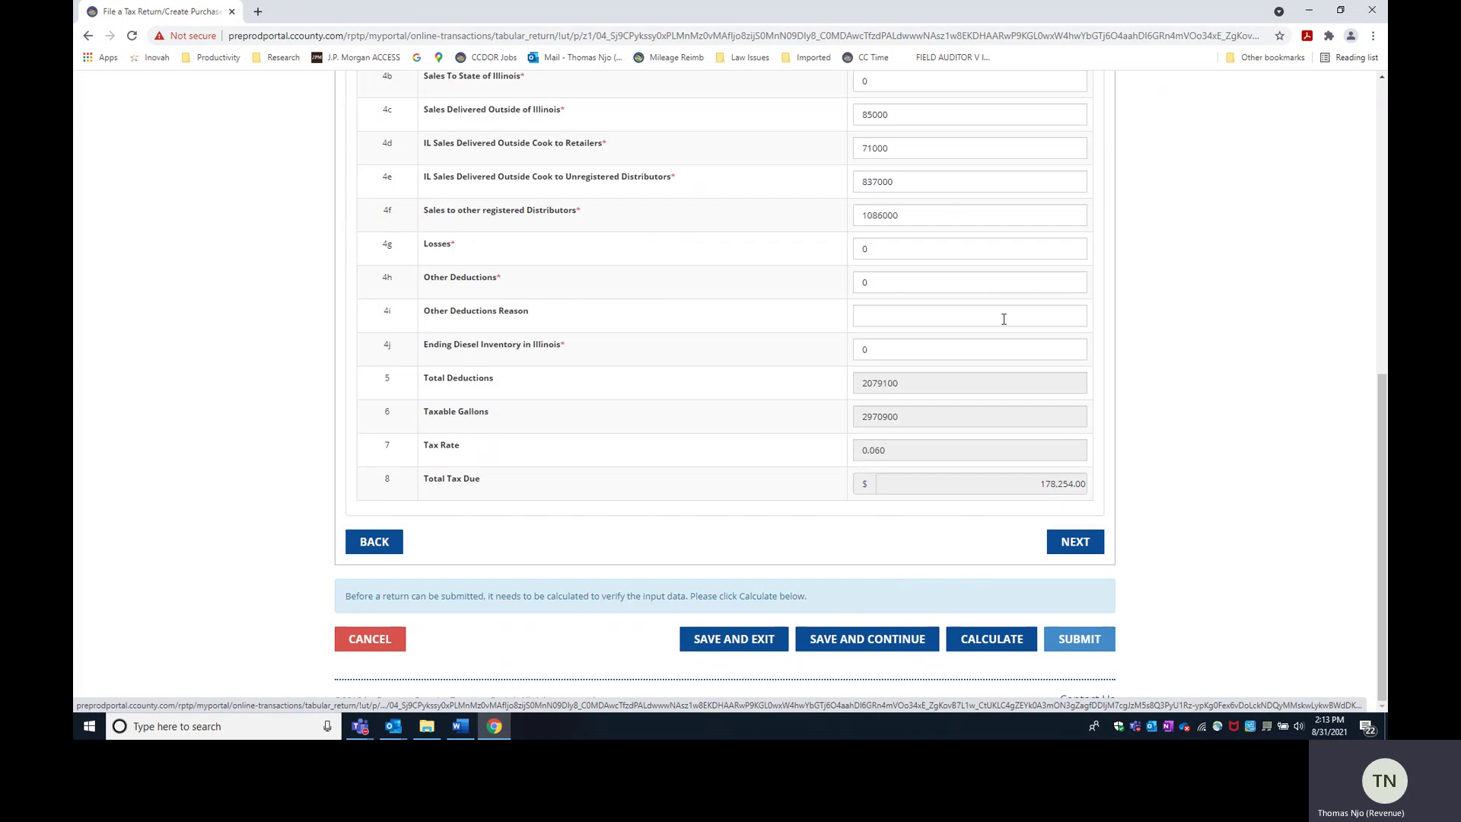
scroll(1018, 211, up, 3)
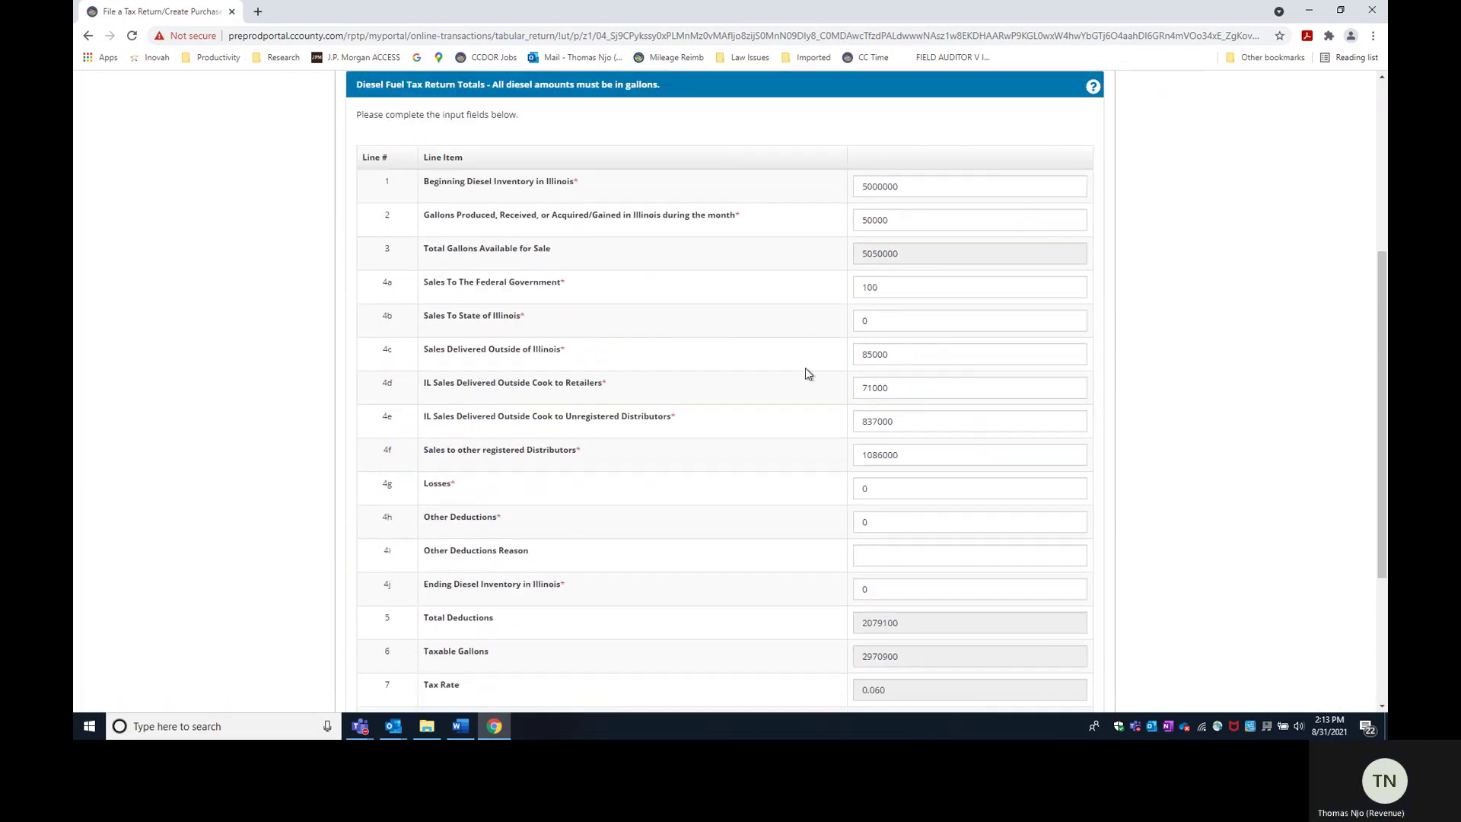
scroll(807, 372, down, 1)
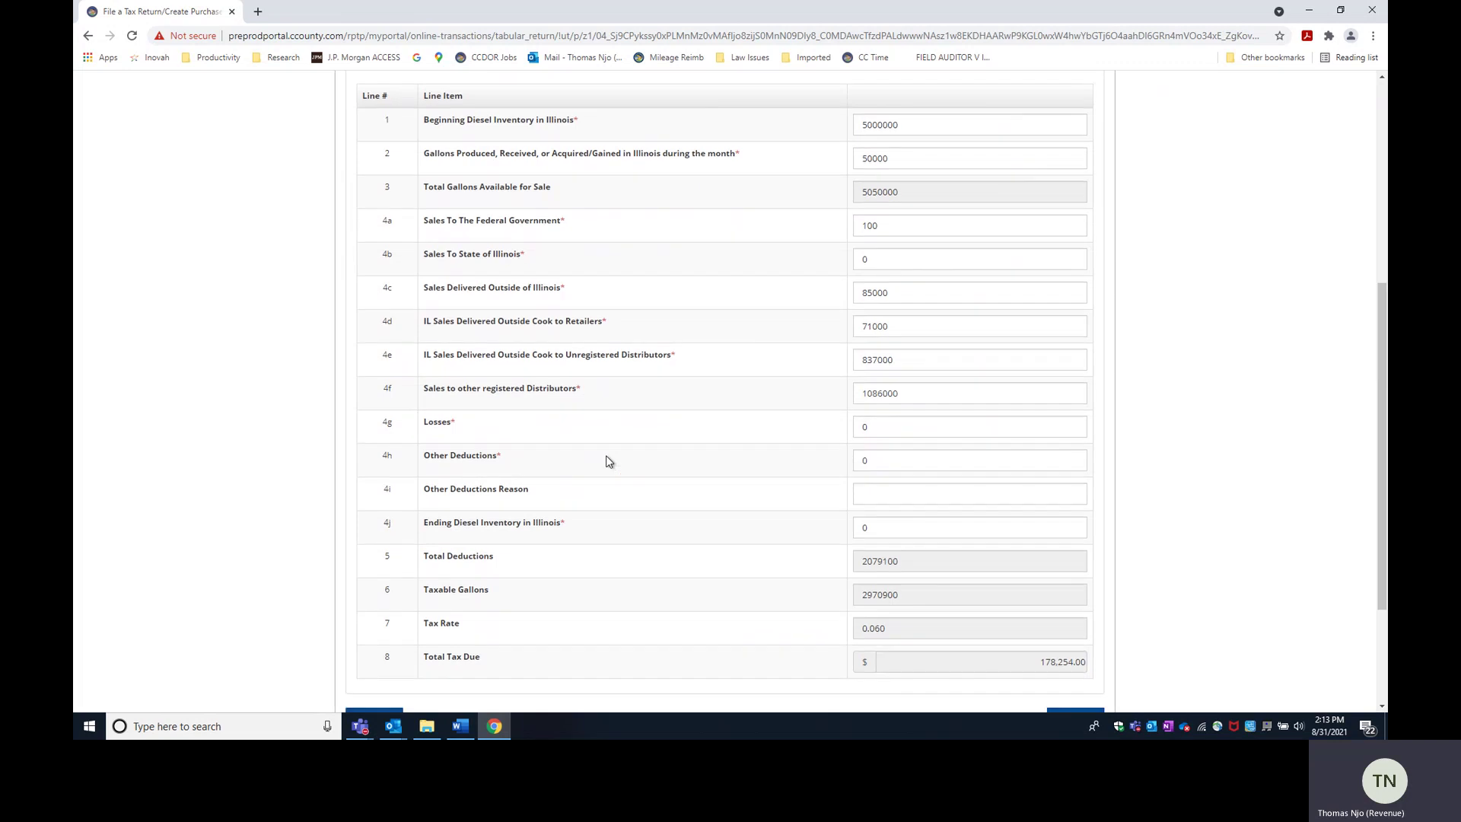
scroll(607, 460, down, 3)
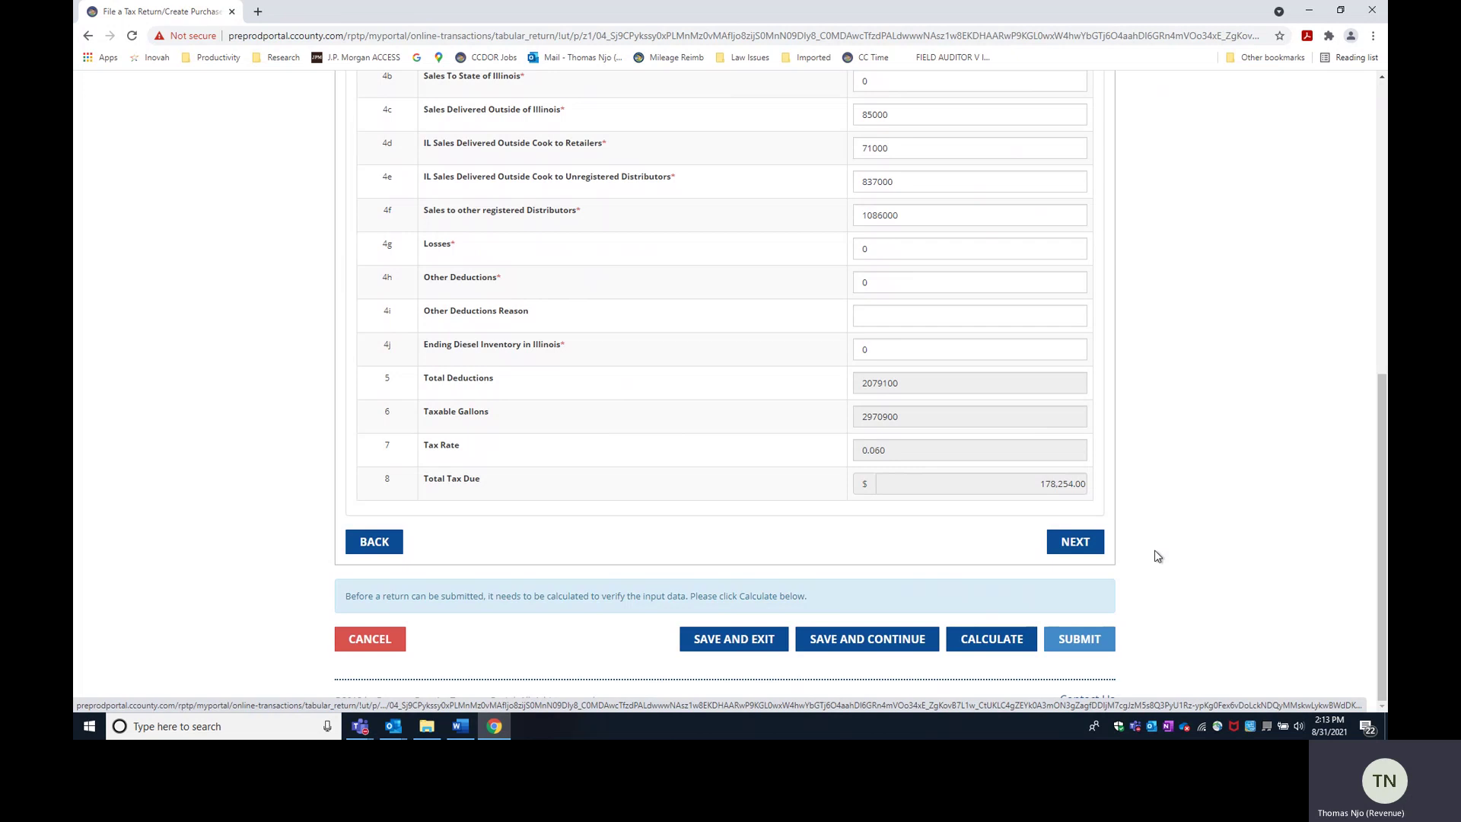
Switch to Word to view the Need Help? support document
click(462, 732)
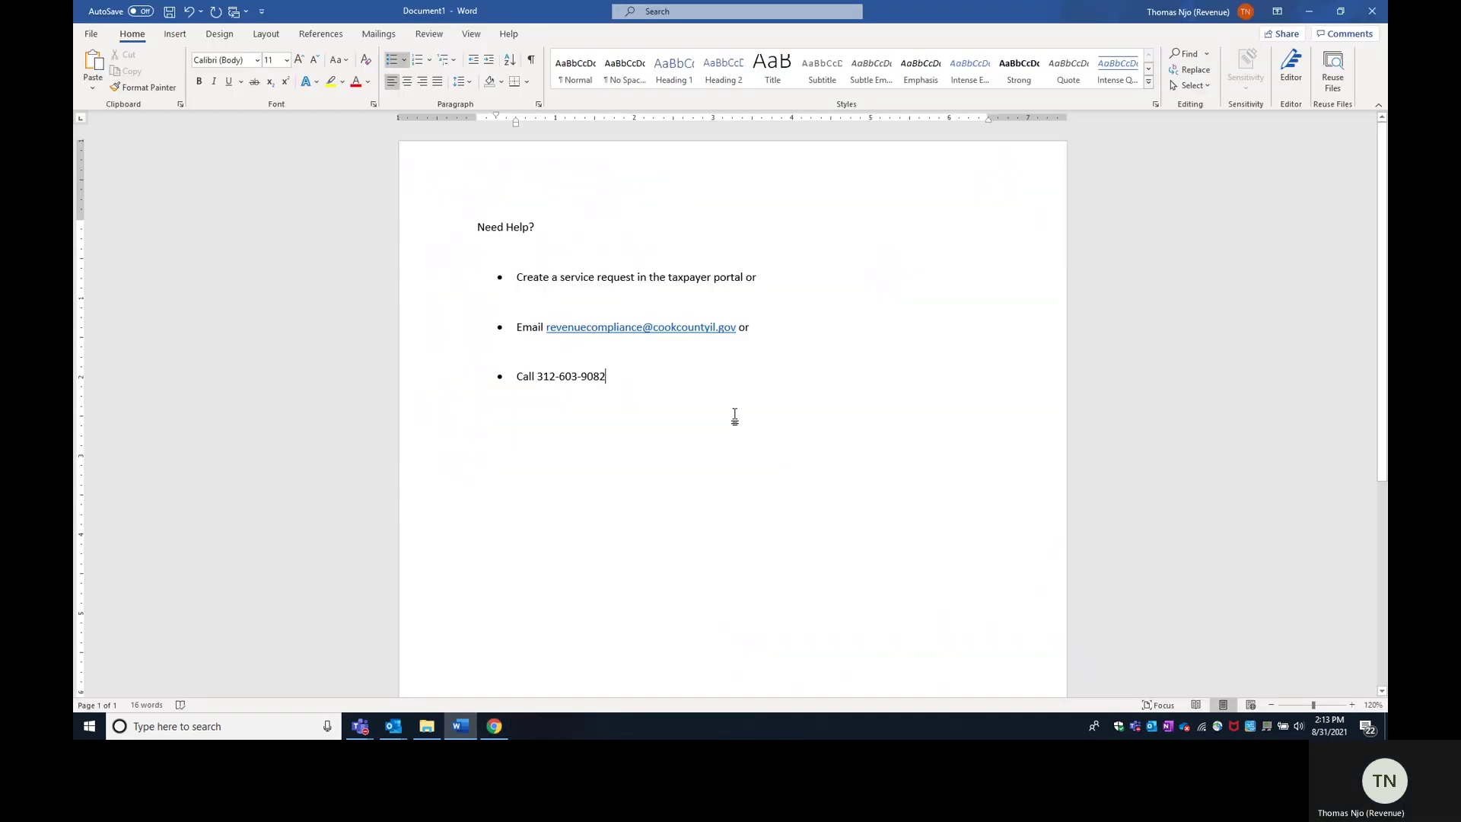